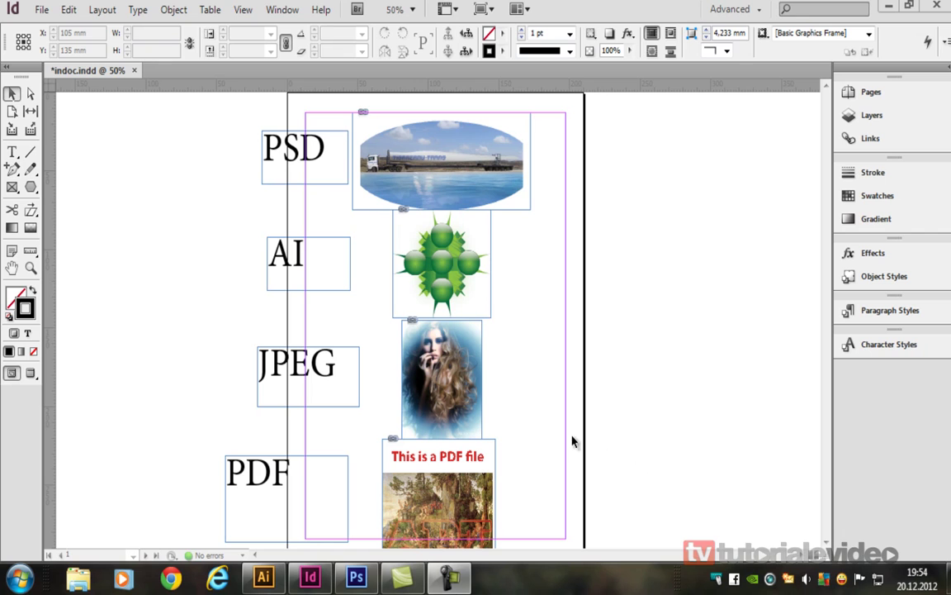
Show the rulers and examine the placed PSD, AI, JPEG and PDF graphics on the page of indoc.indd.
key("ctrl+r")
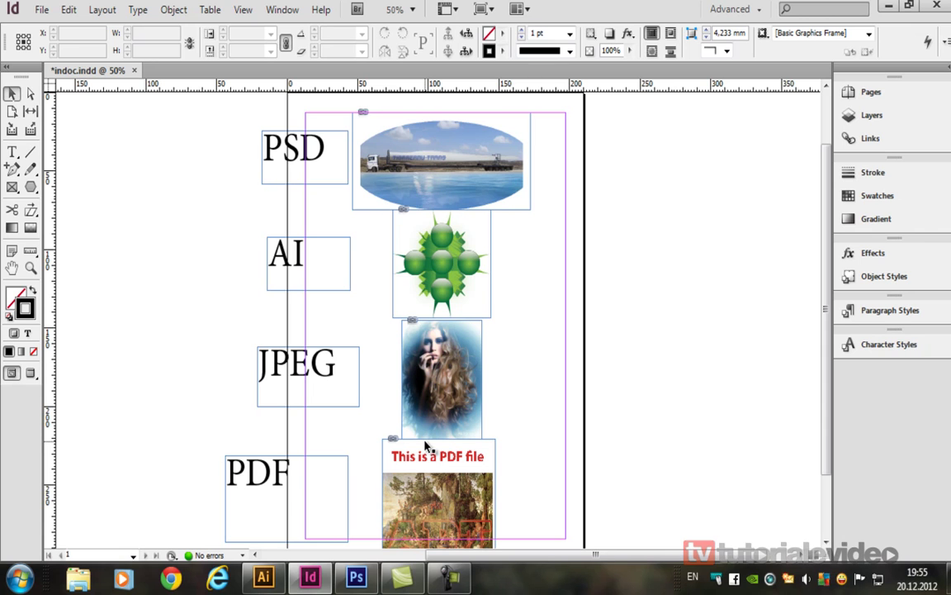
scroll(441, 417, "down", 1)
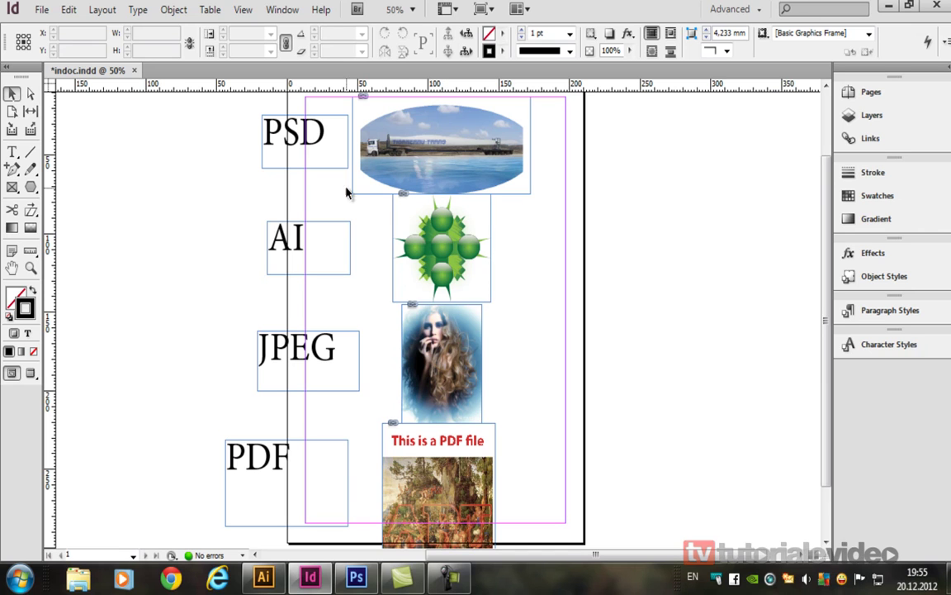
left_click(510, 100)
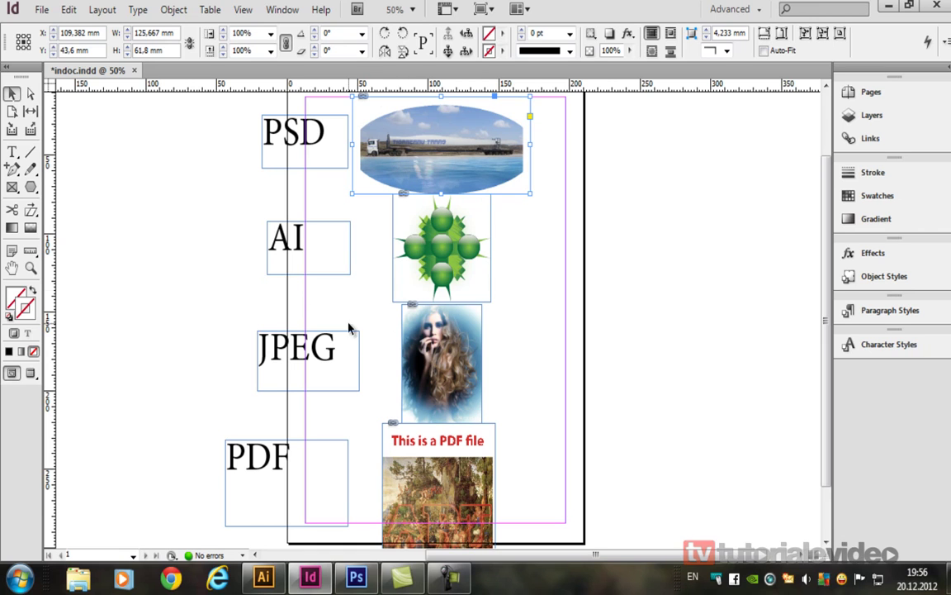
left_click(394, 244)
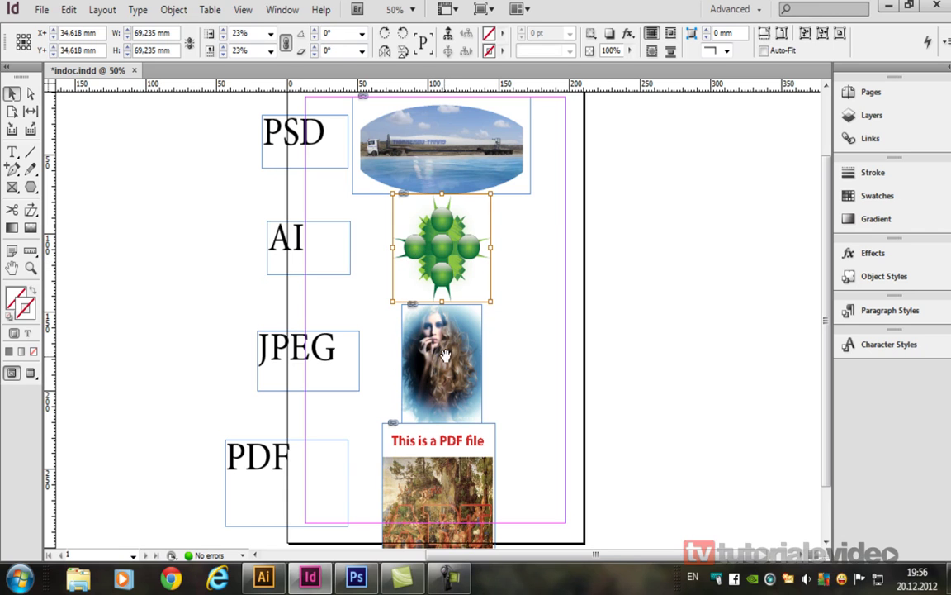
left_click(430, 318)
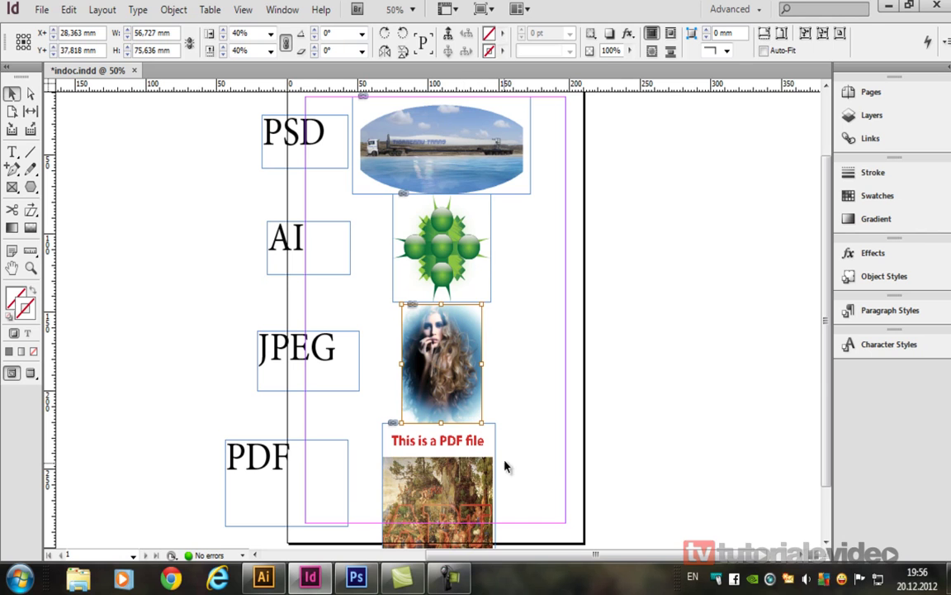
left_click(683, 410)
scroll(684, 409, "down", 3)
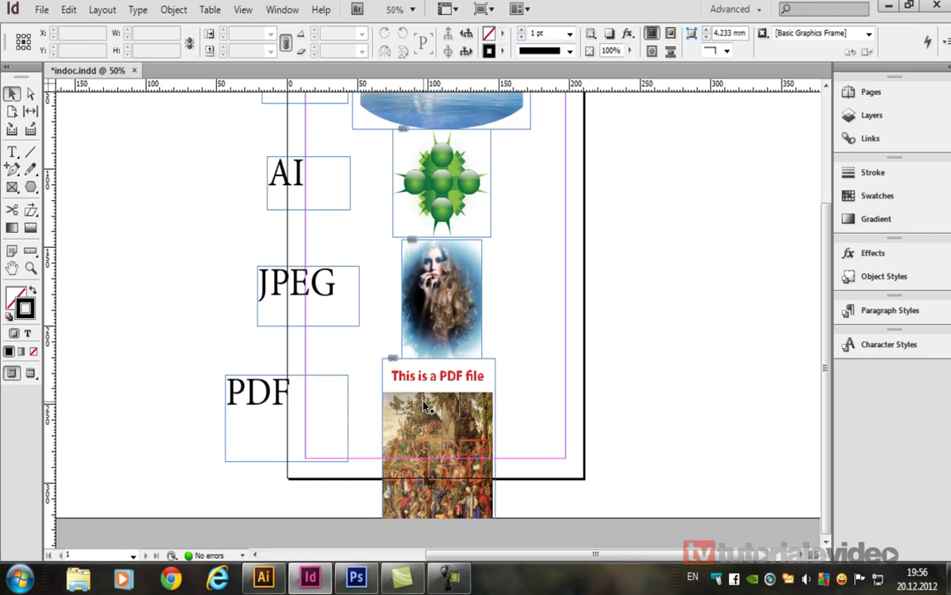
left_click_drag(591, 204, 584, 316)
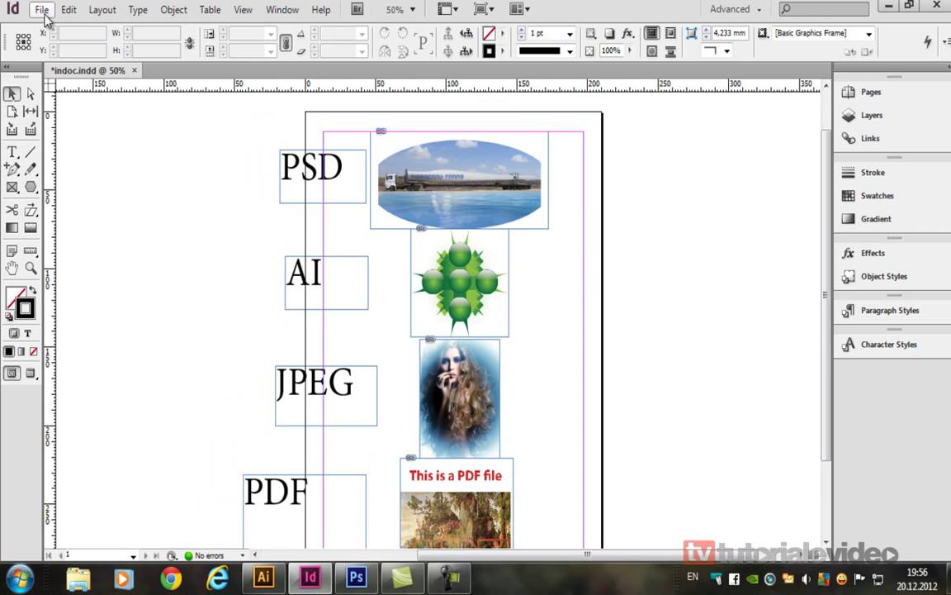
Close indoc.indd without saving and create a one-page Letter print document with the default preset.
key("ctrl+w")
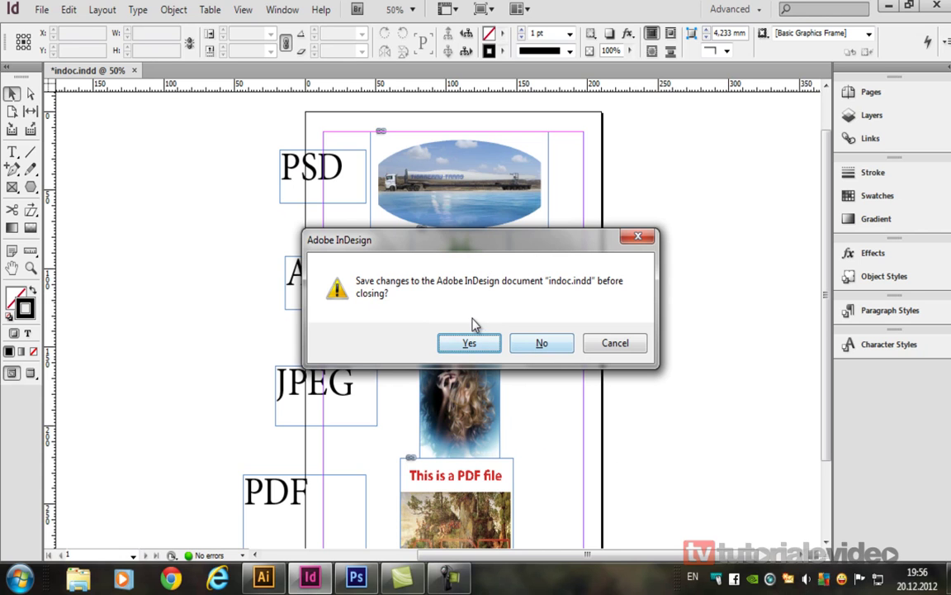
left_click(552, 346)
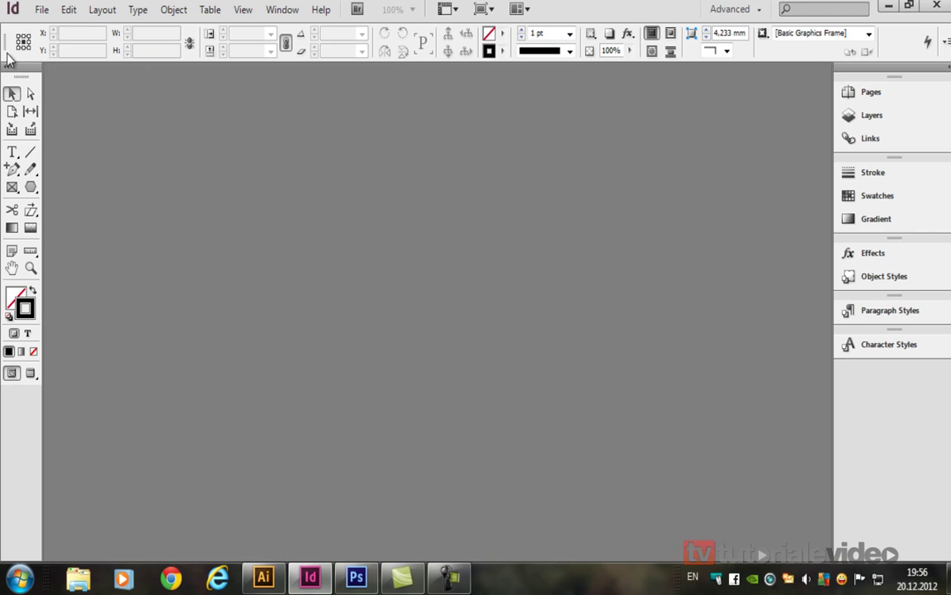
left_click(41, 10)
mouse_move(77, 33)
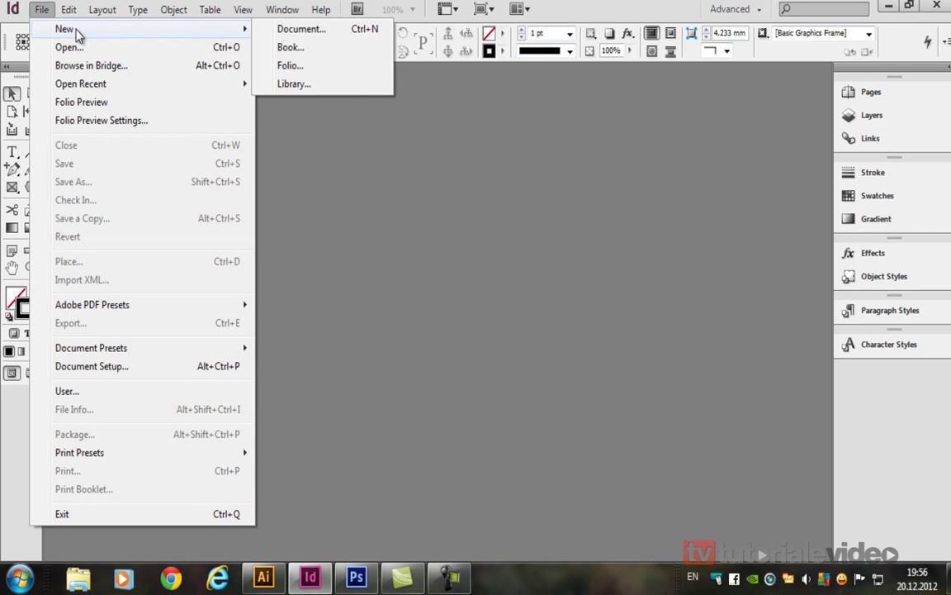
left_click(285, 30)
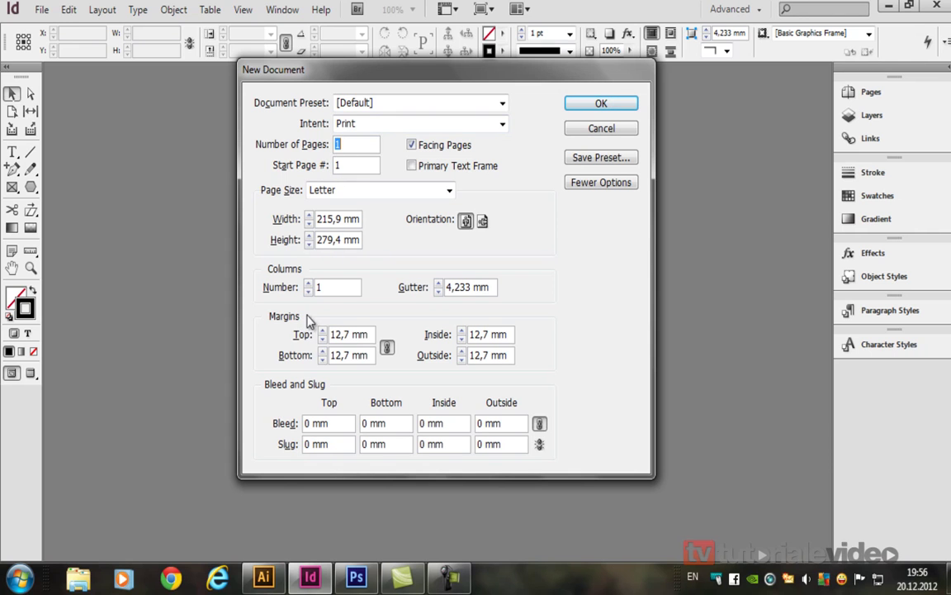
left_click(604, 104)
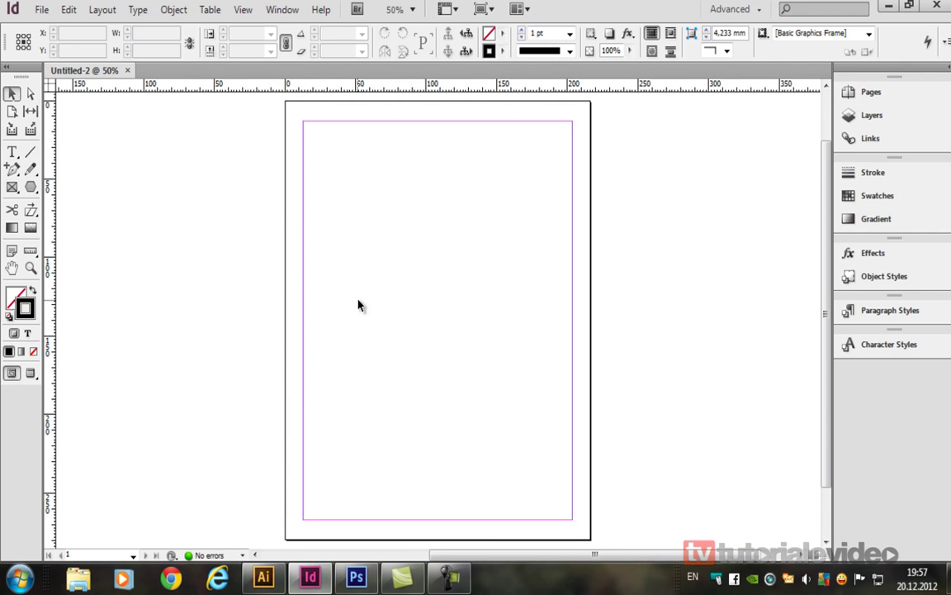
Examine the source files in the indesign folder on the desktop, then return to the blank InDesign document.
left_click(889, 5)
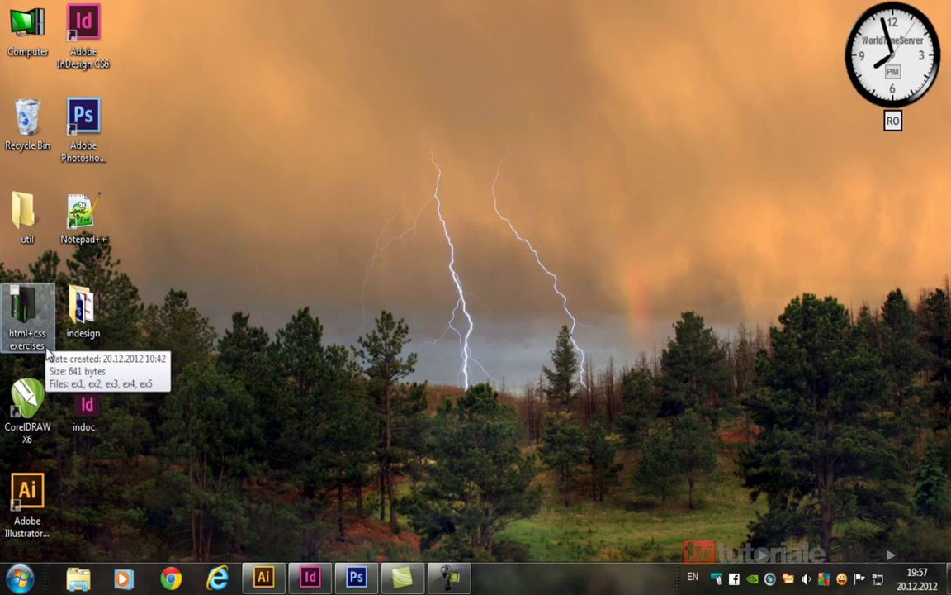
double_click(82, 312)
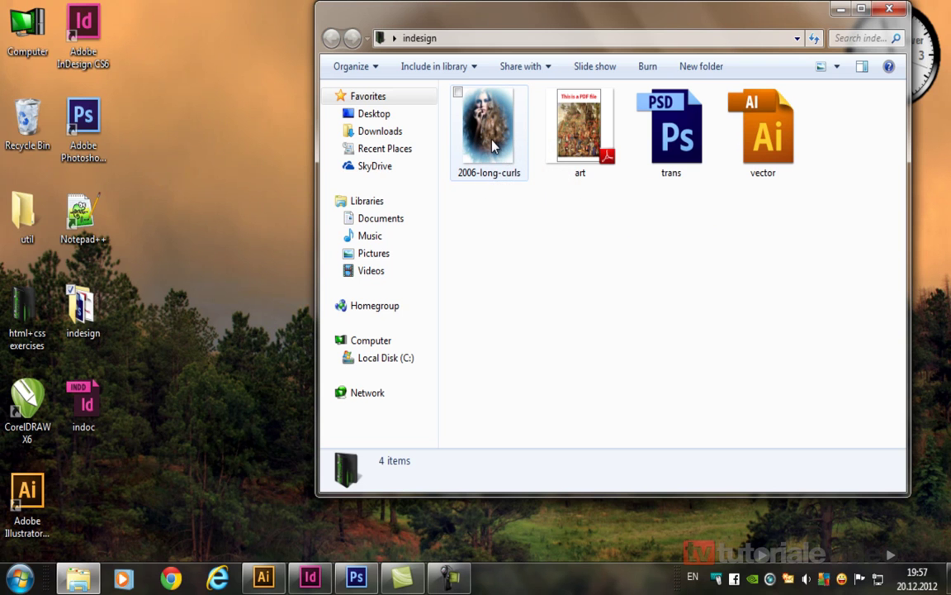
left_click(886, 11)
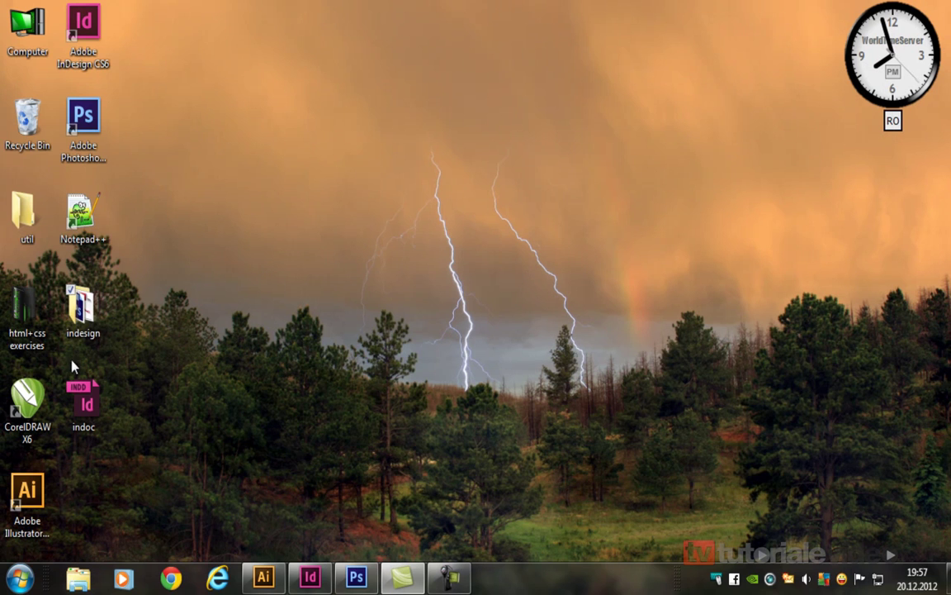
left_click(310, 572)
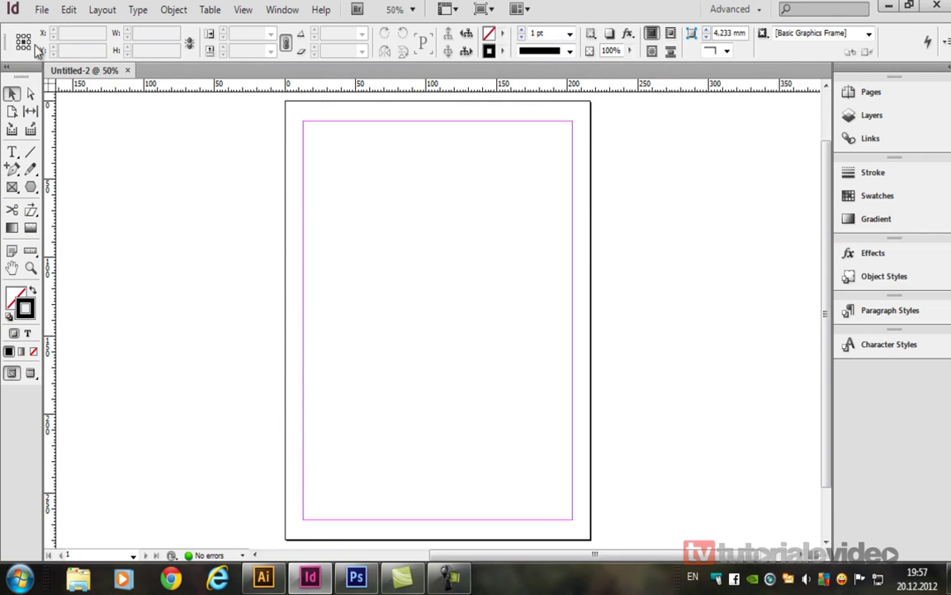
Place the 2006-long-curls JPEG with its default image import options, about 65 by 87 mm, in the page's upper-left corner inside the margins.
left_click(41, 10)
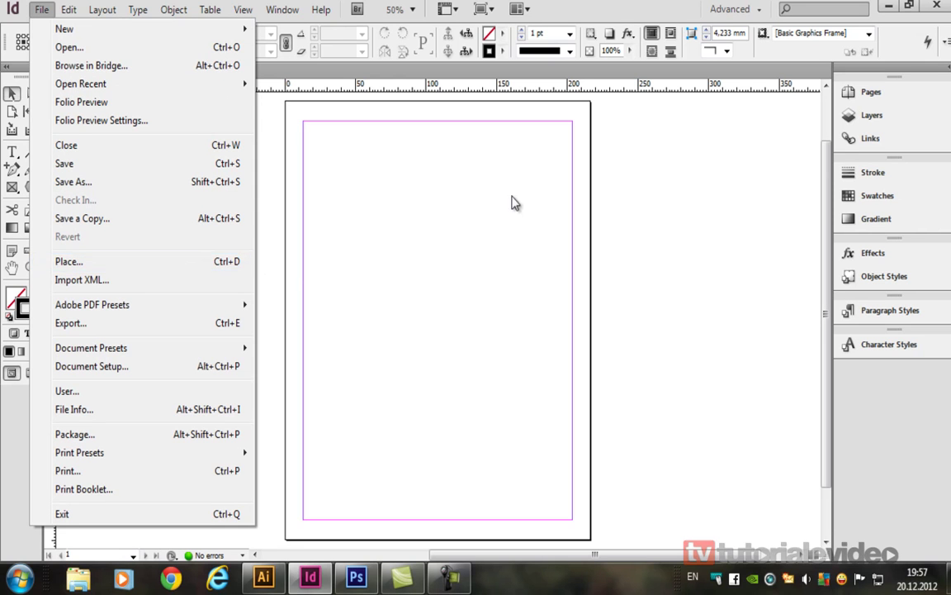
left_click(554, 7)
key("ctrl+d")
left_click_drag(723, 105, 342, 71)
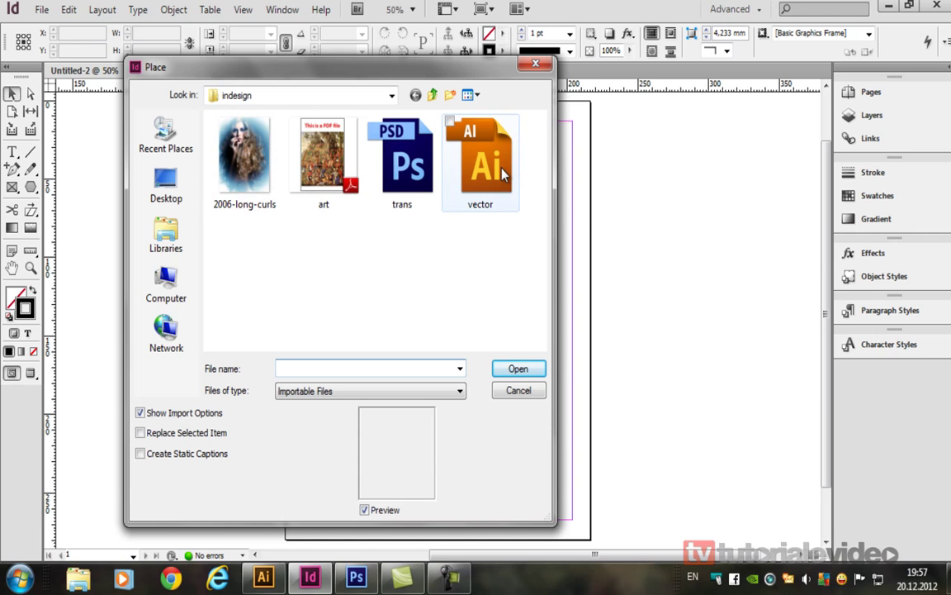
left_click(243, 163)
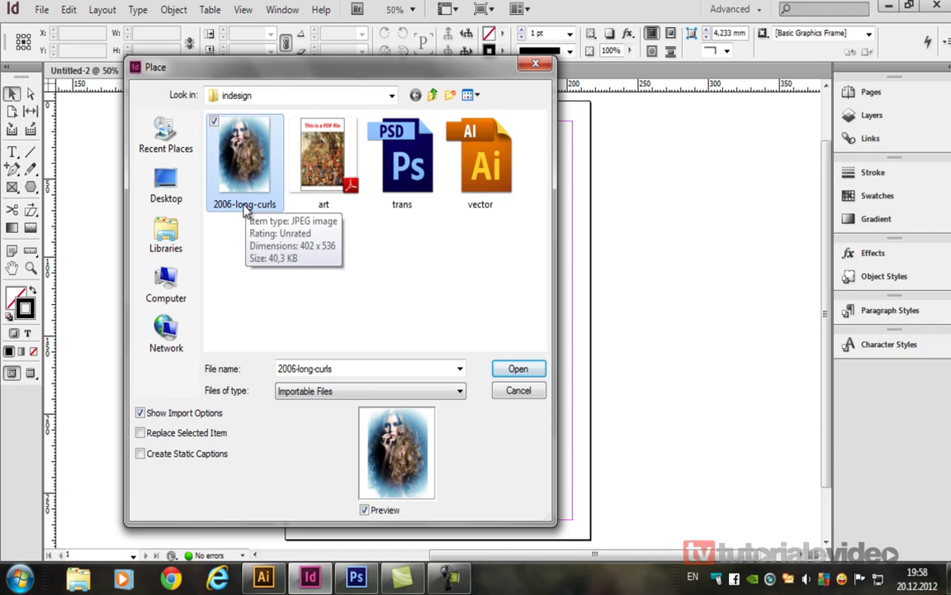
left_click(507, 368)
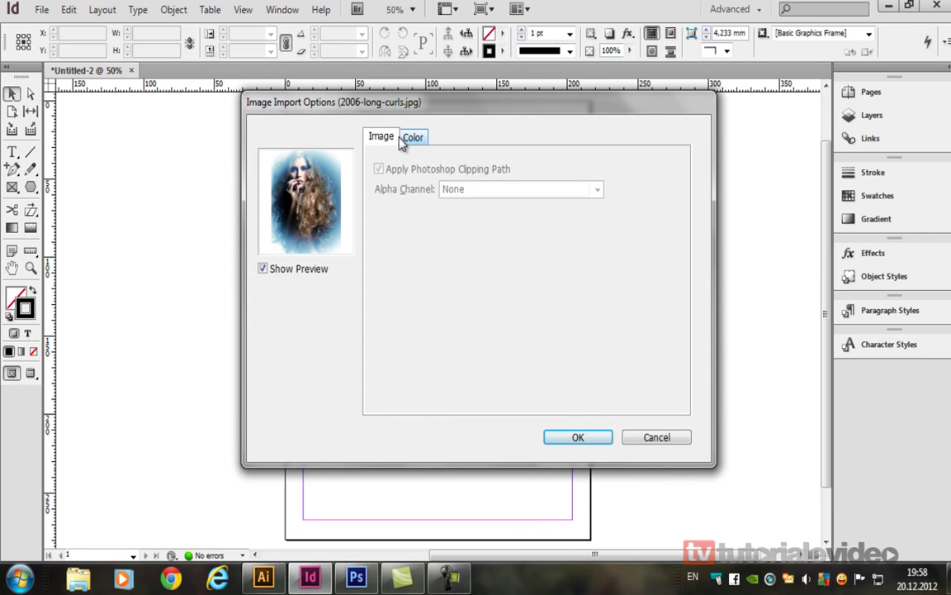
left_click(415, 138)
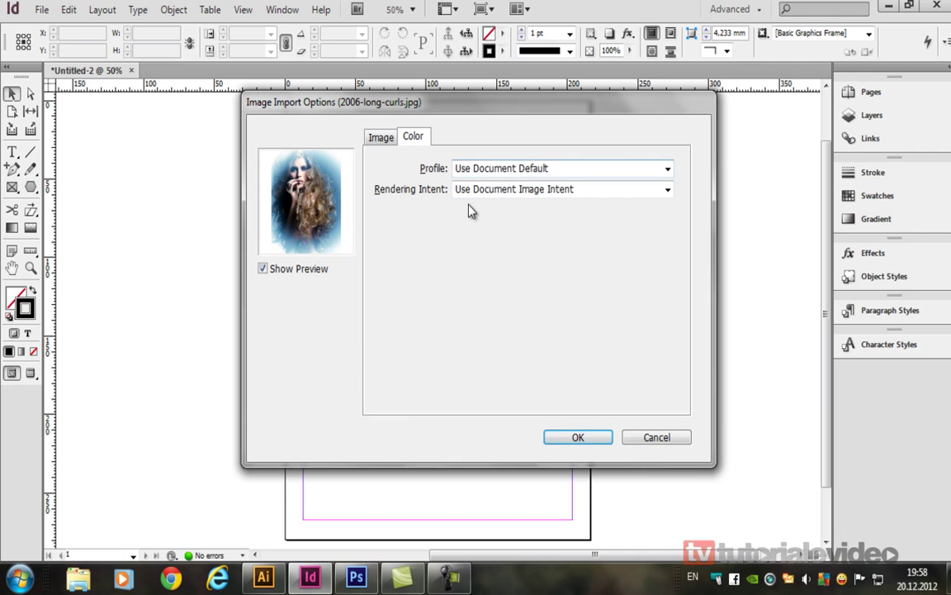
left_click(380, 139)
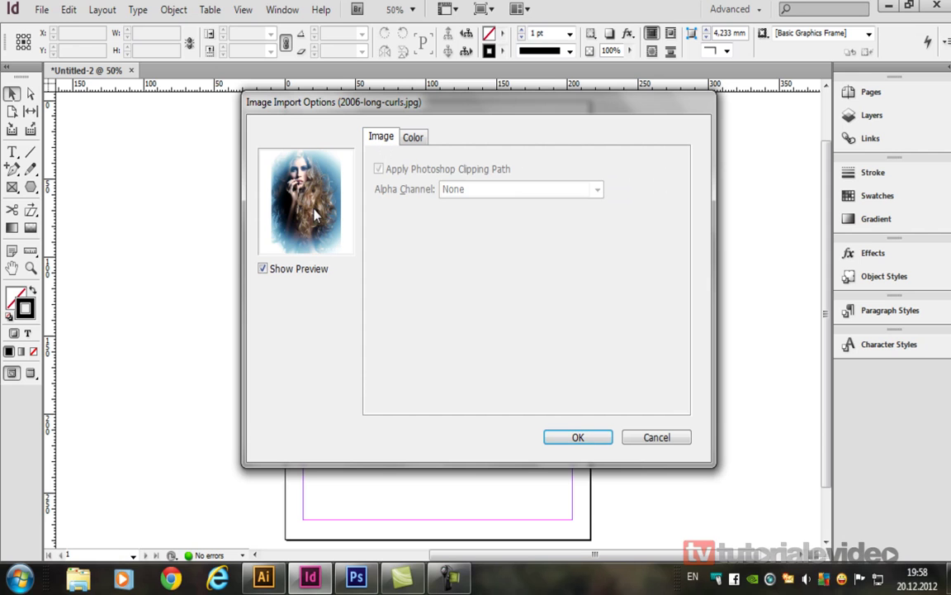
left_click(569, 435)
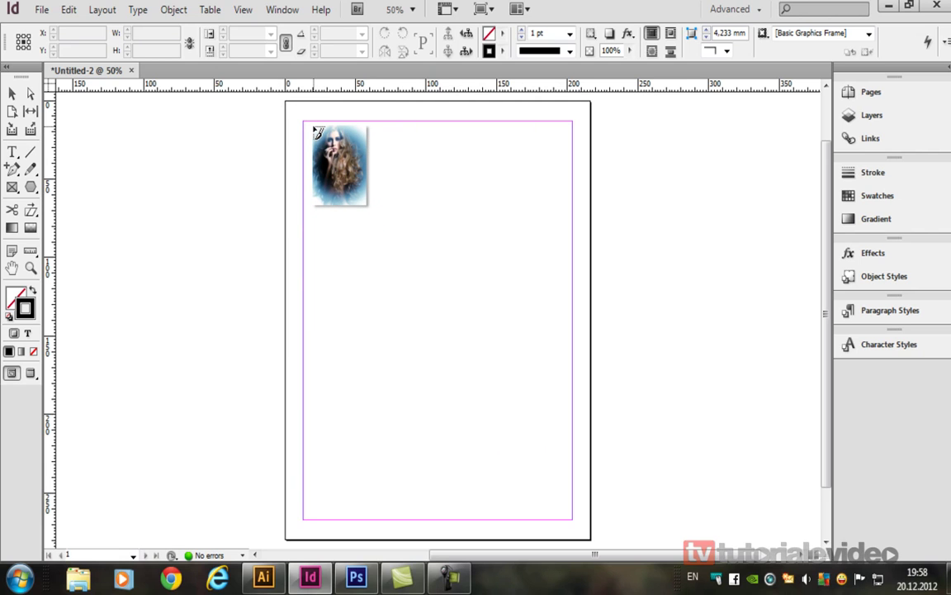
left_click_drag(315, 129, 404, 225)
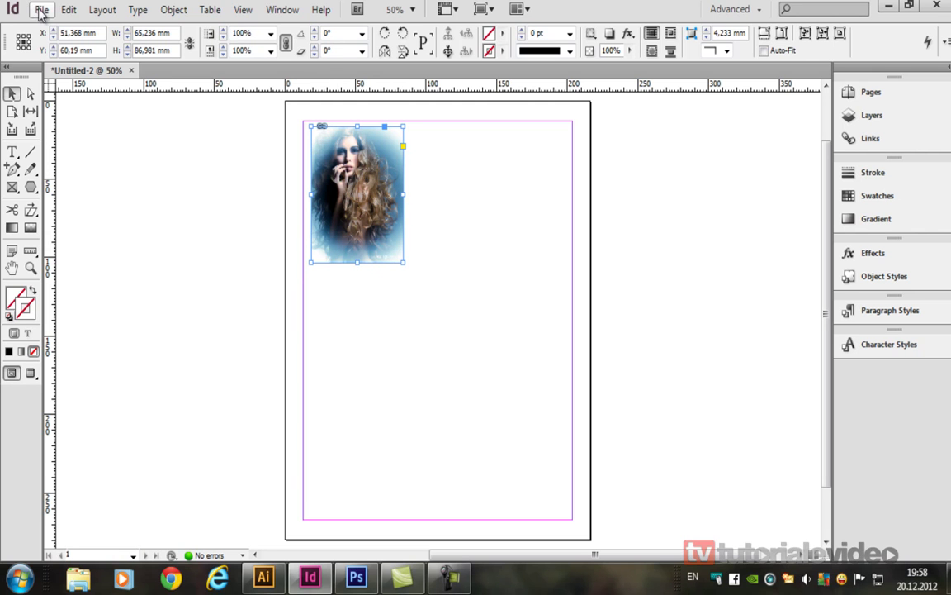
Place the previewed page of art.pdf, cropped to the visible layers' bounding box, about 64 by 87 mm beside the portrait image.
key("ctrl+d")
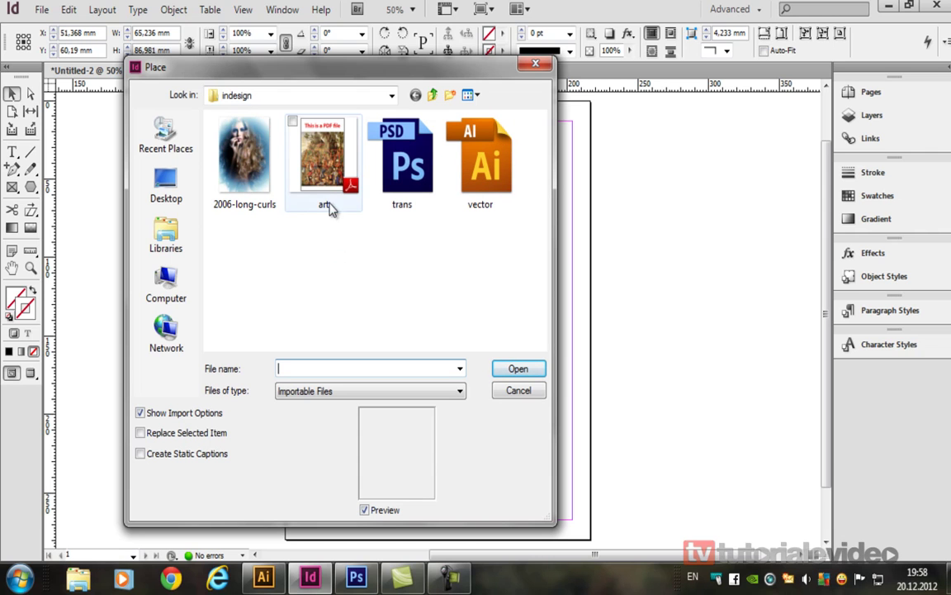
left_click(325, 160)
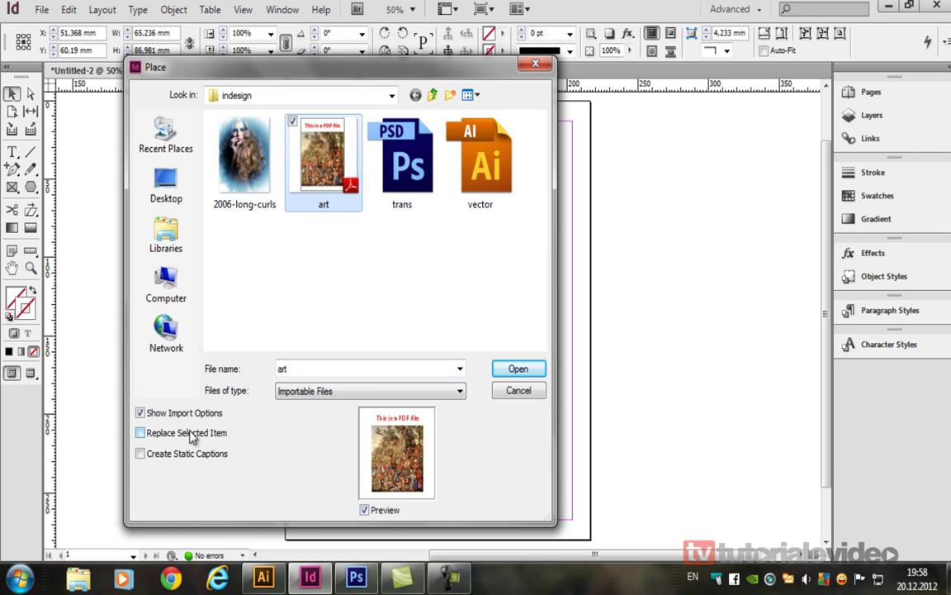
left_click(520, 369)
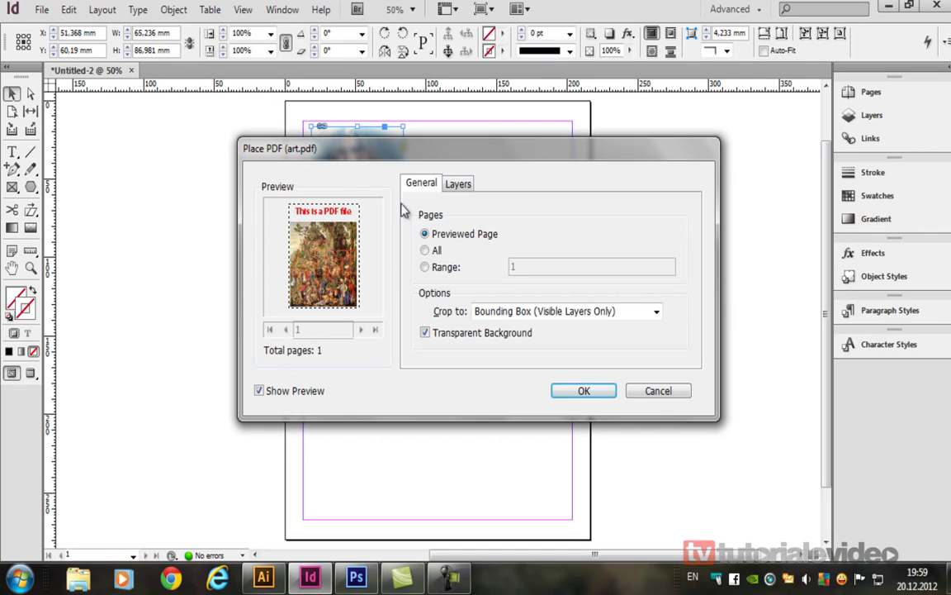
left_click(427, 269)
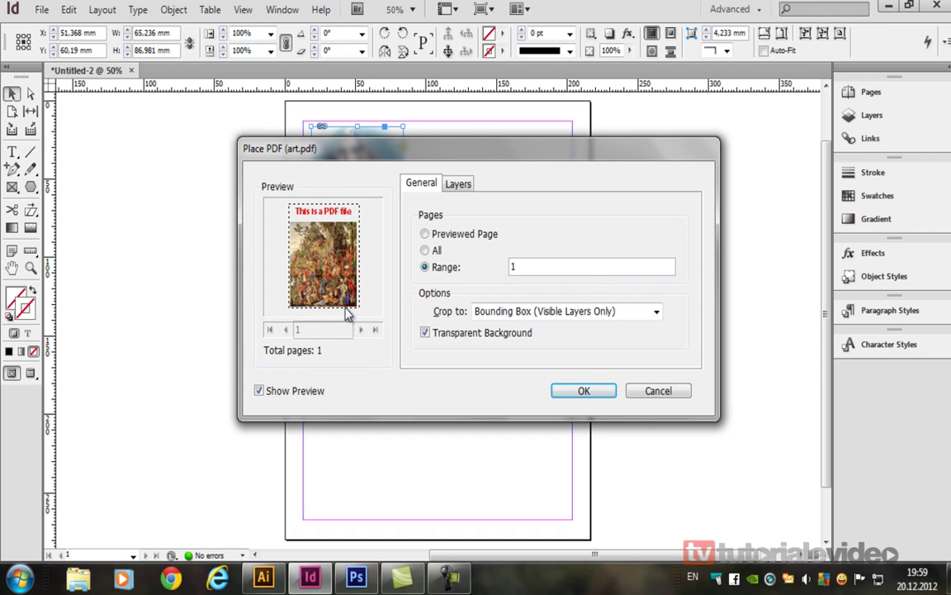
left_click(425, 234)
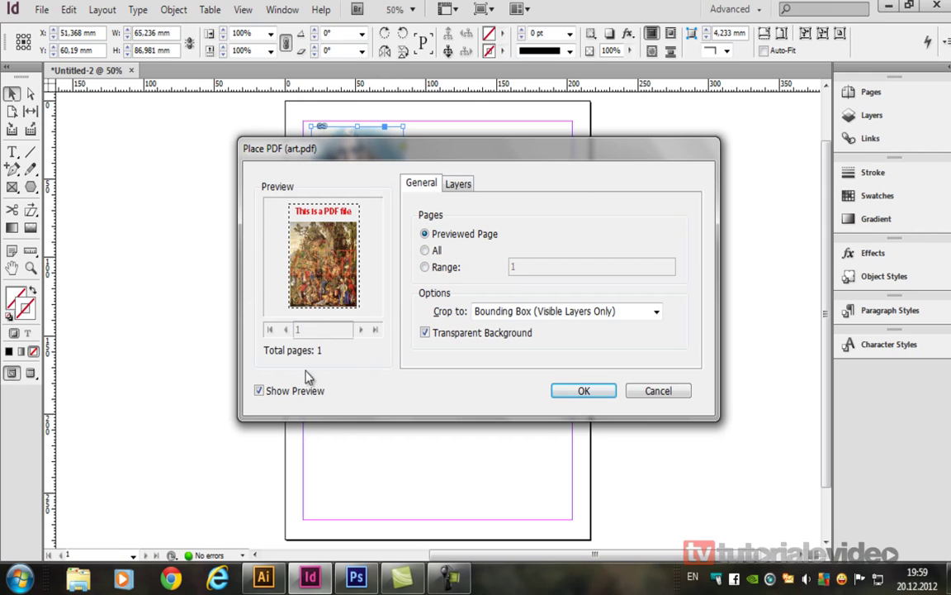
left_click(459, 184)
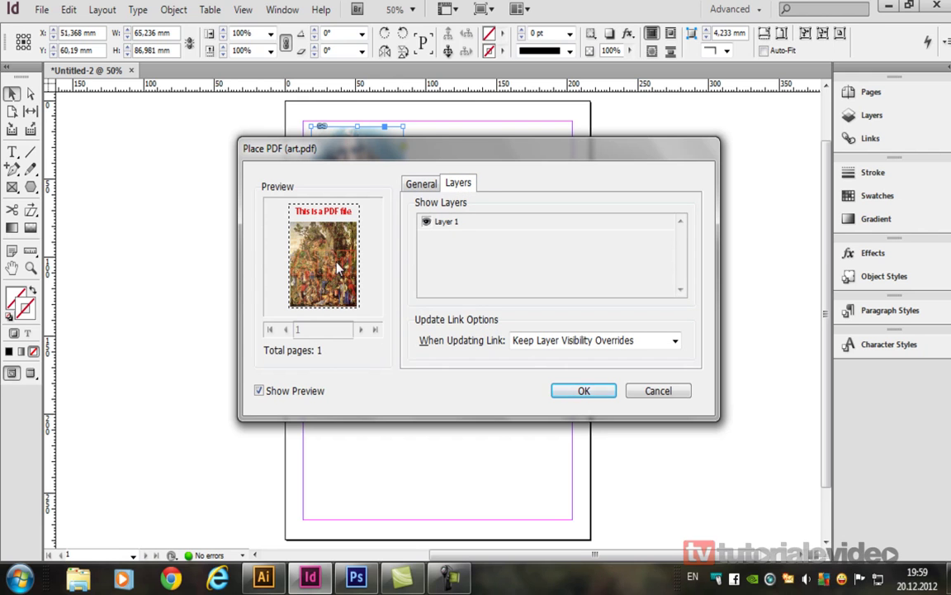
left_click(423, 187)
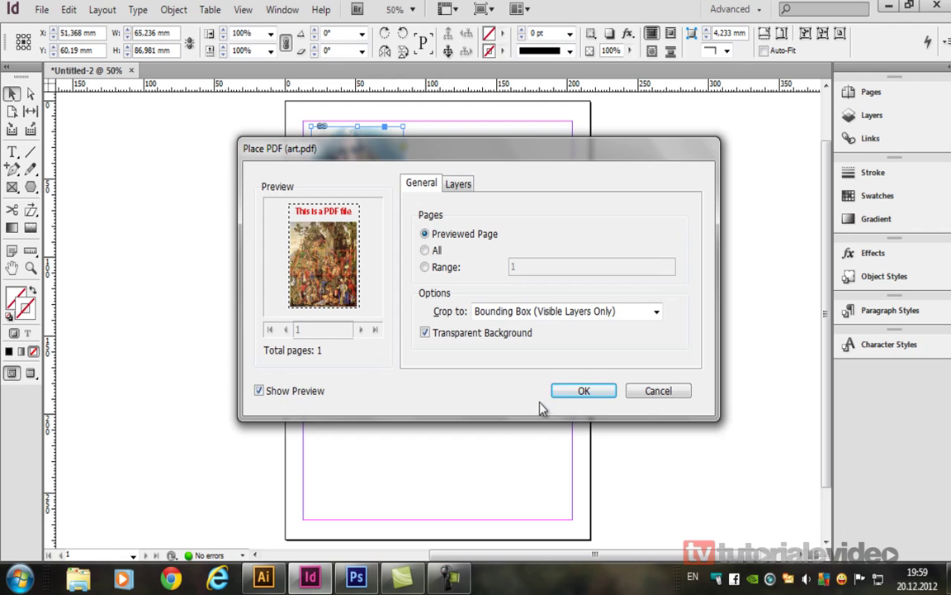
left_click(584, 391)
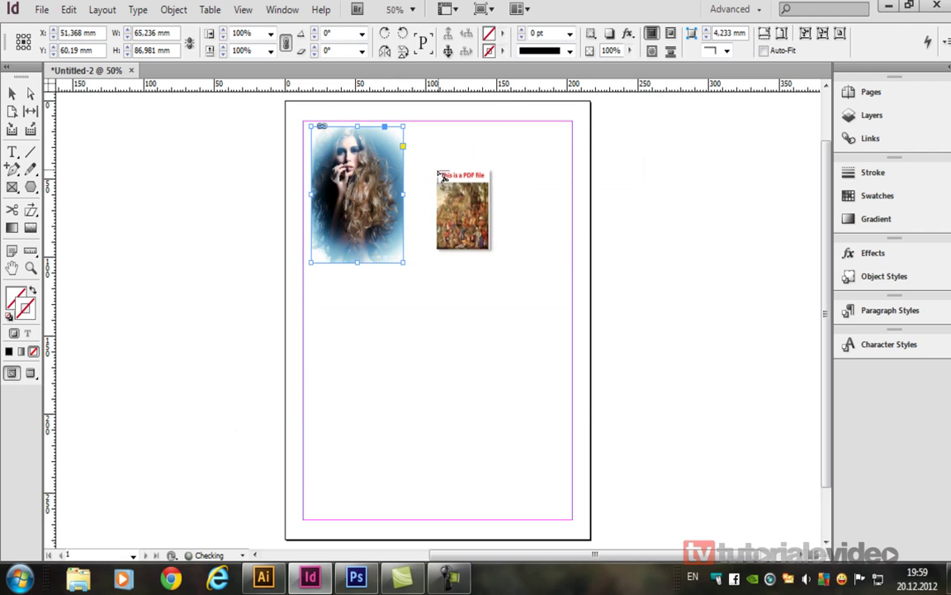
left_click_drag(425, 128, 545, 261)
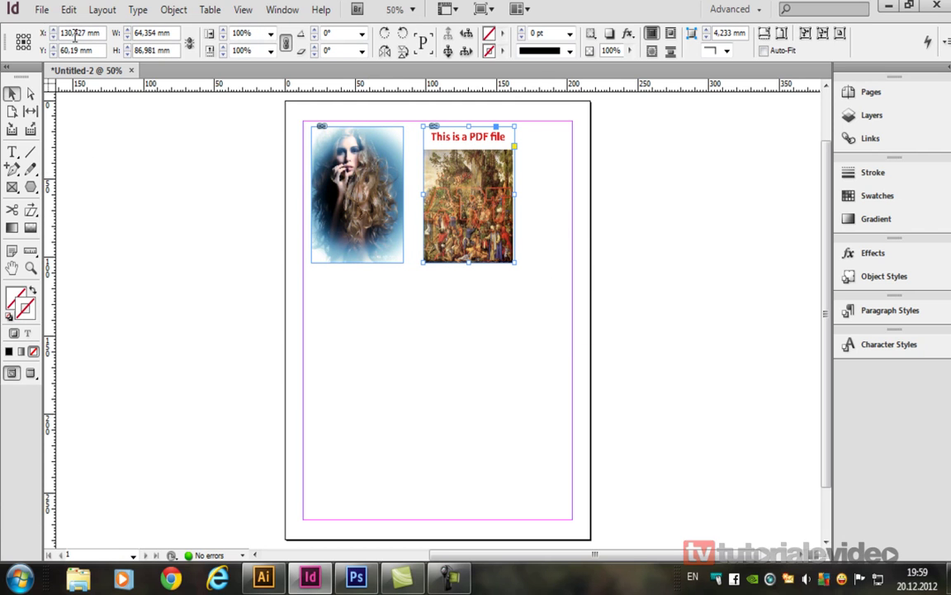
Choose trans.psd for placing with its import options shown and open its image settings.
key("ctrl+d")
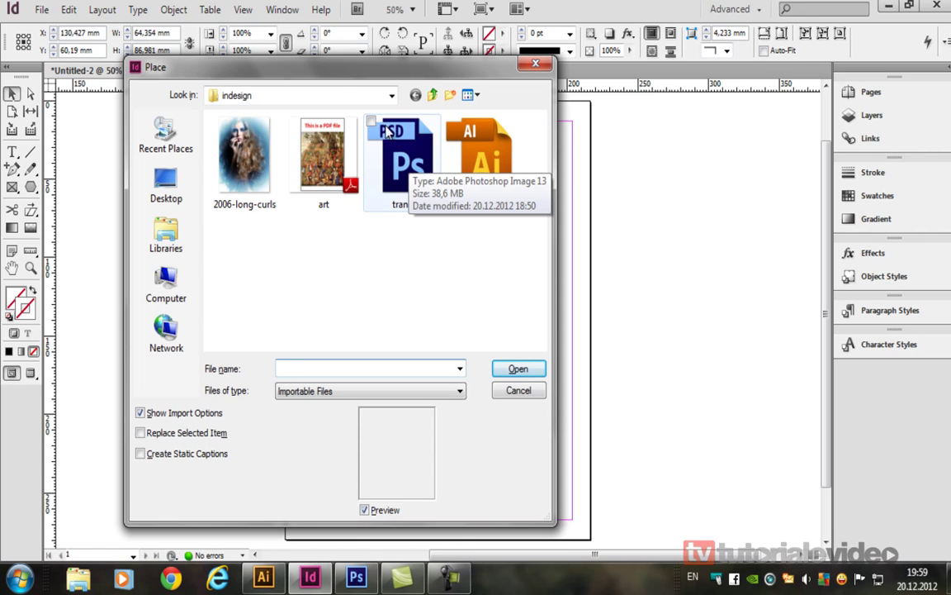
left_click(407, 168)
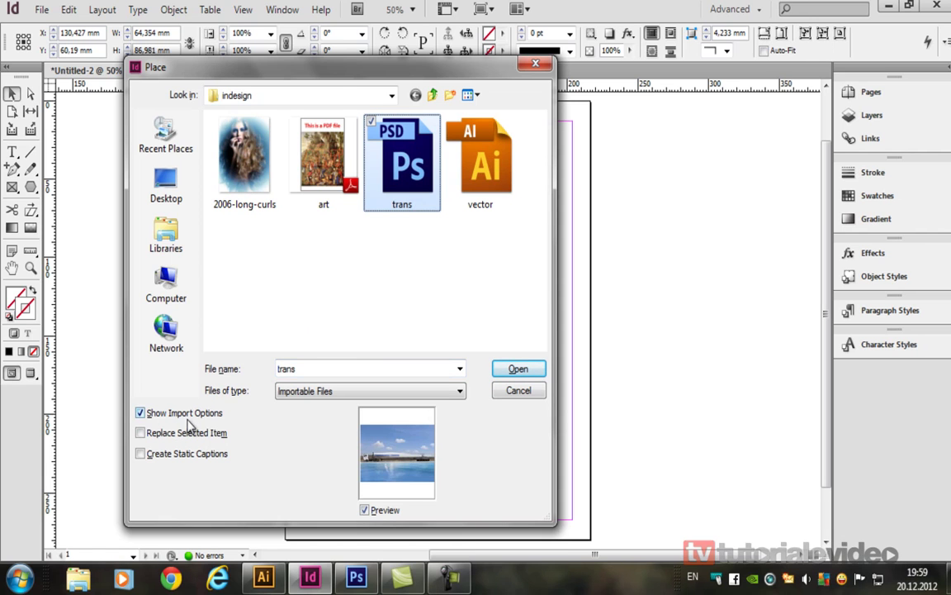
left_click(529, 370)
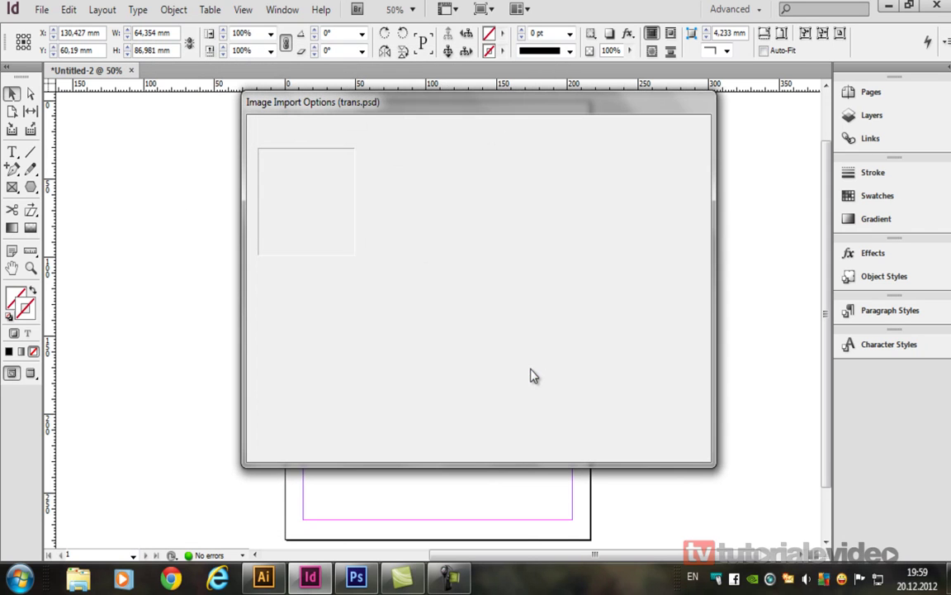
left_click(381, 138)
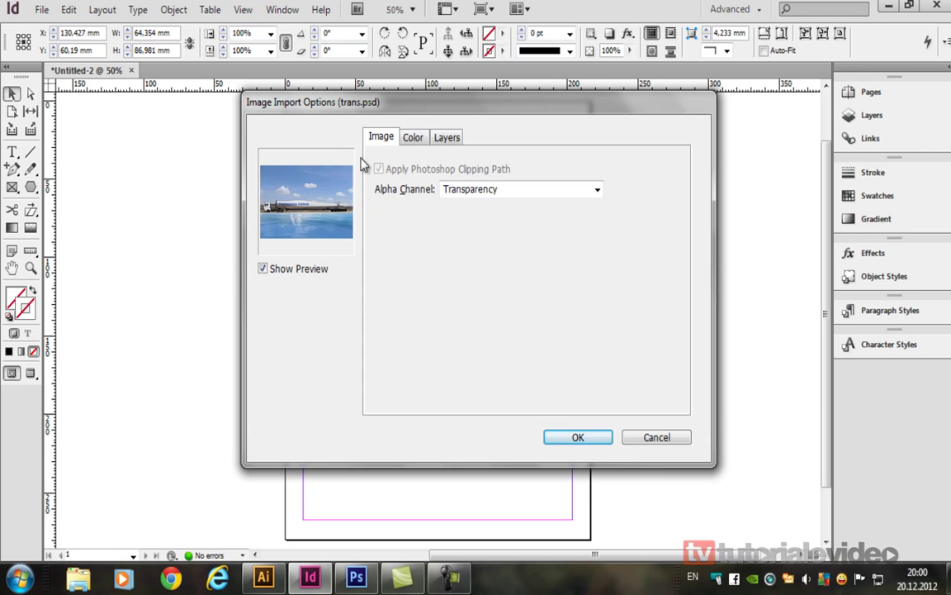
Switch to Photoshop and draw a large elliptical selection across the middle of the painting, over the ART lettering.
left_click(357, 578)
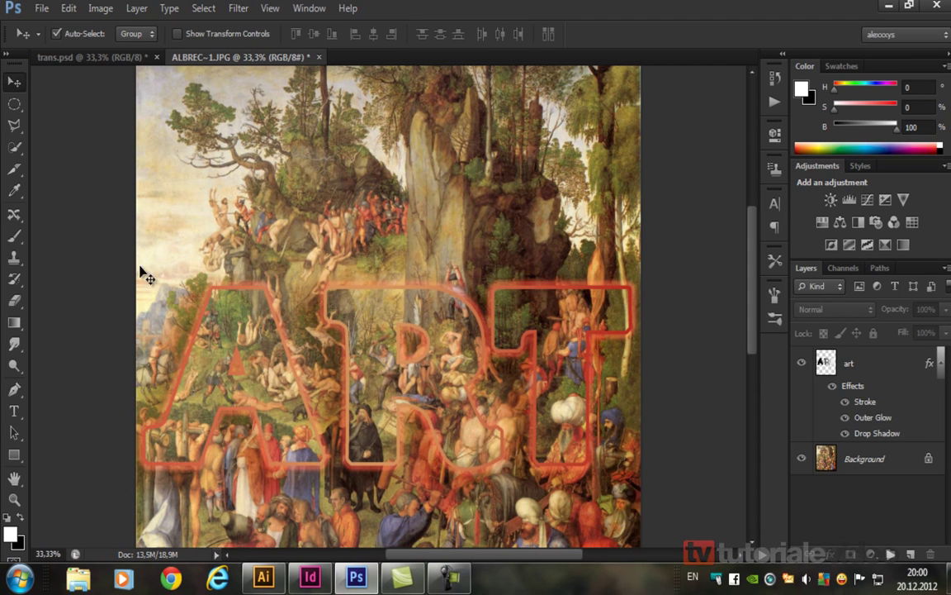
left_click(14, 105)
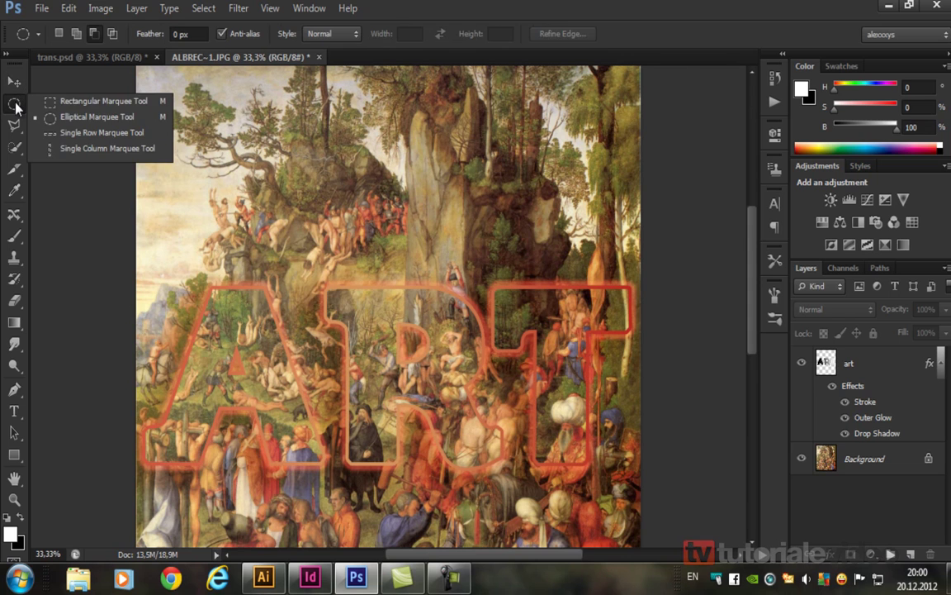
left_click(73, 118)
mouse_move(251, 200)
left_mouse_down()
mouse_move(618, 413)
mouse_move(626, 458)
left_mouse_up()
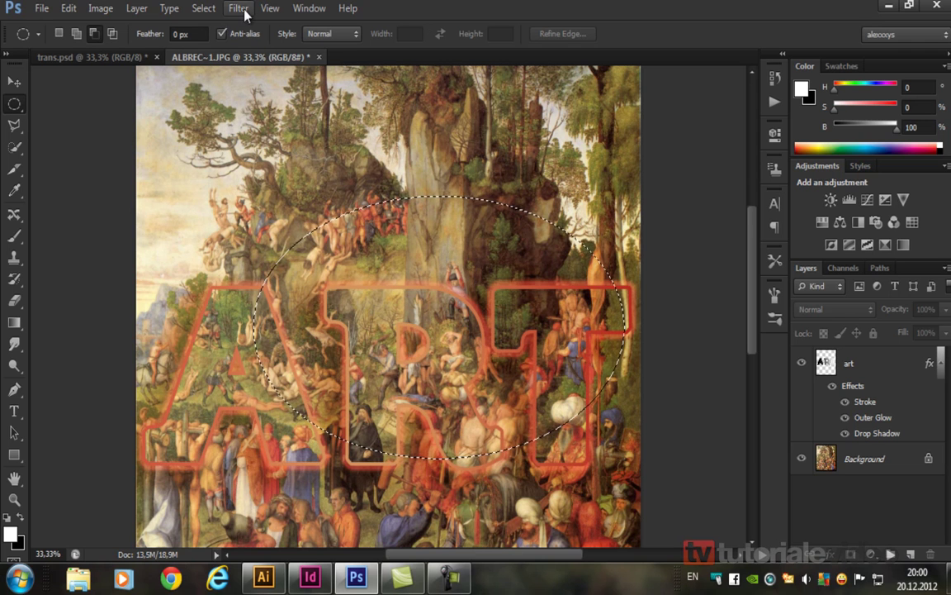
Save the elliptical selection as a new channel named paint.
left_click(203, 10)
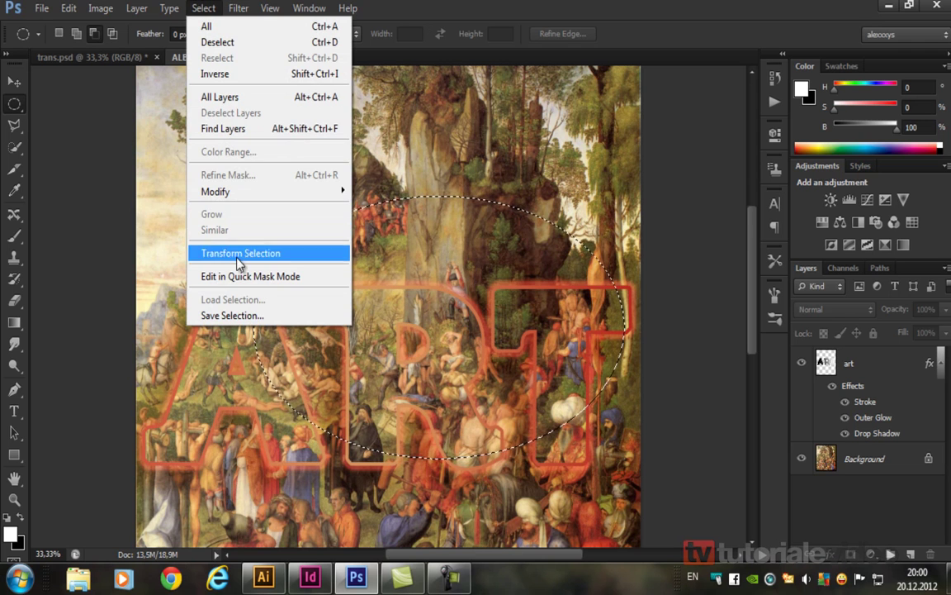
left_click(231, 315)
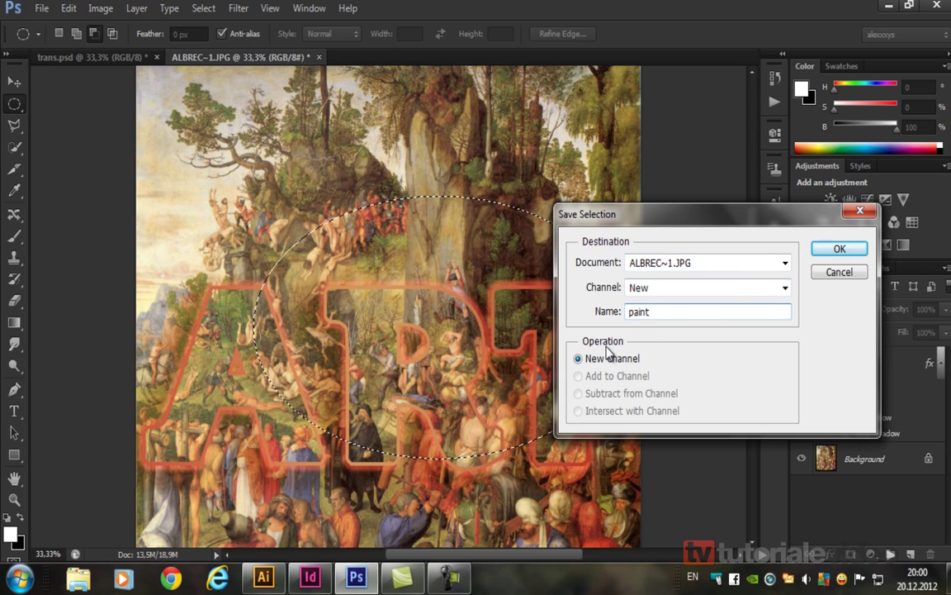
left_click(834, 251)
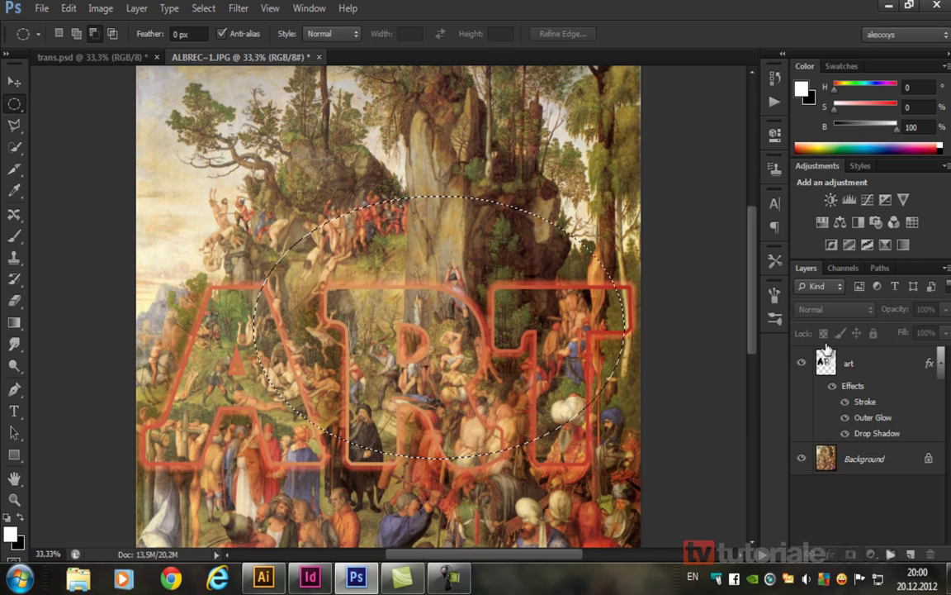
View the paint channel on its own, return to the RGB composite and layers, and deselect the ellipse.
left_click(851, 268)
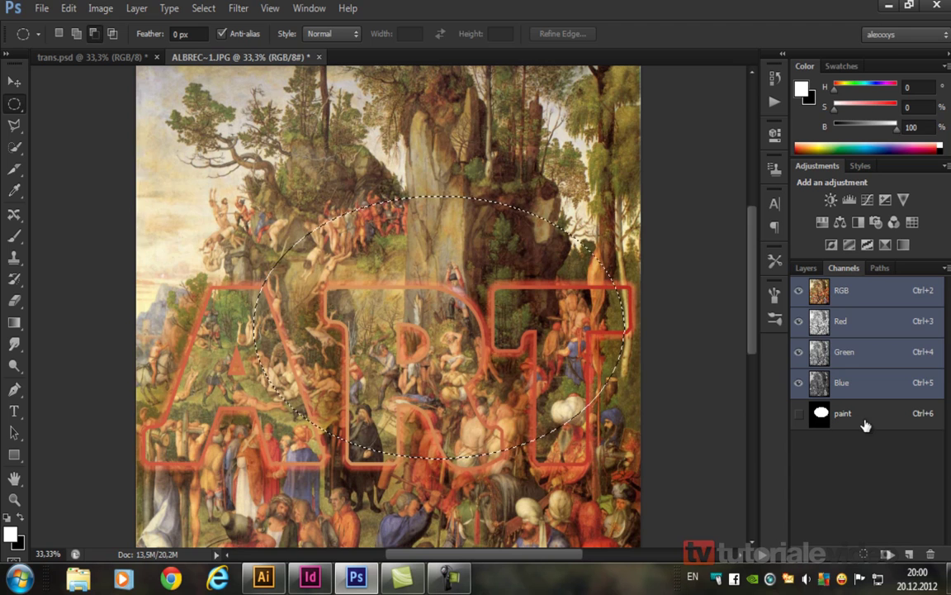
left_click(844, 424)
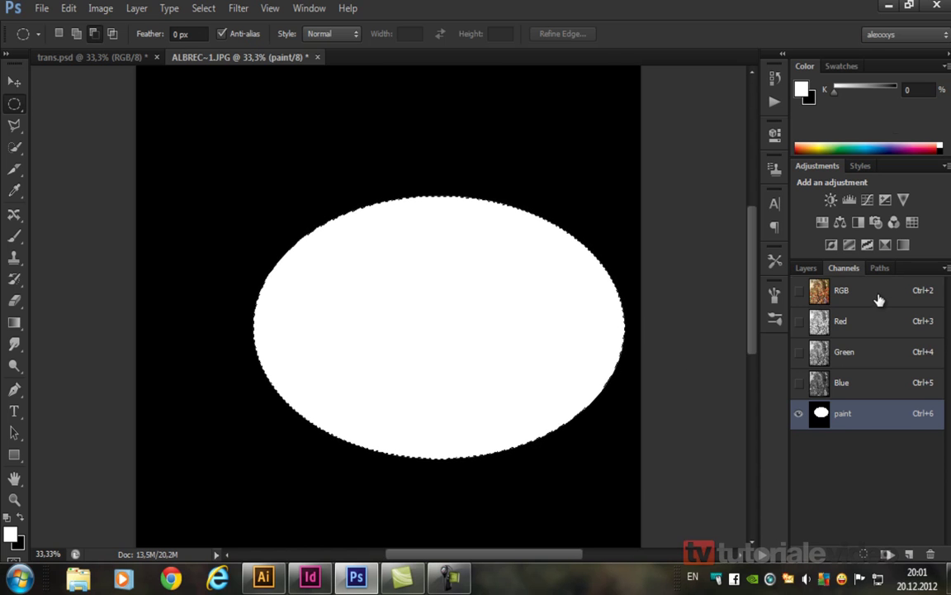
left_click(879, 299)
left_click(807, 269)
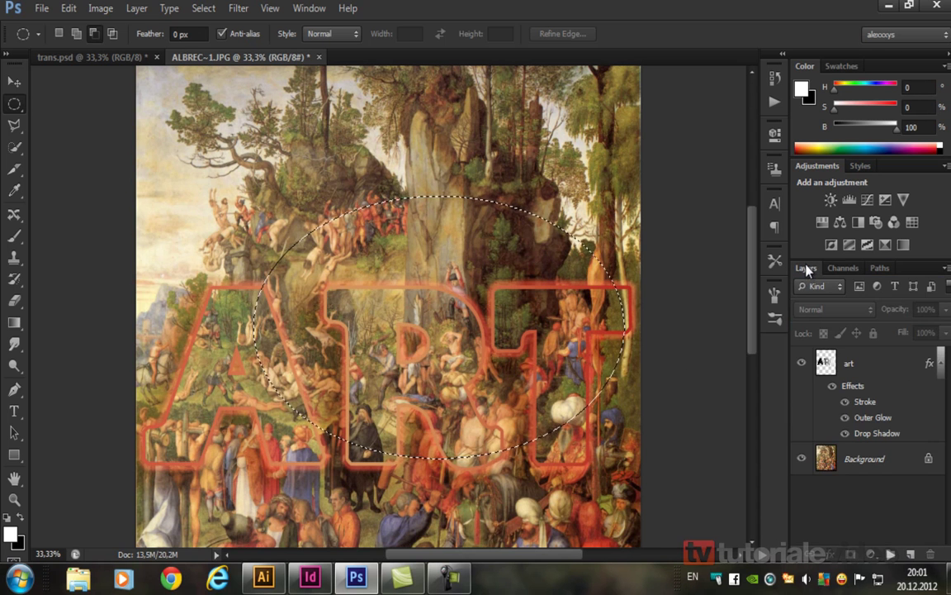
key("ctrl+d")
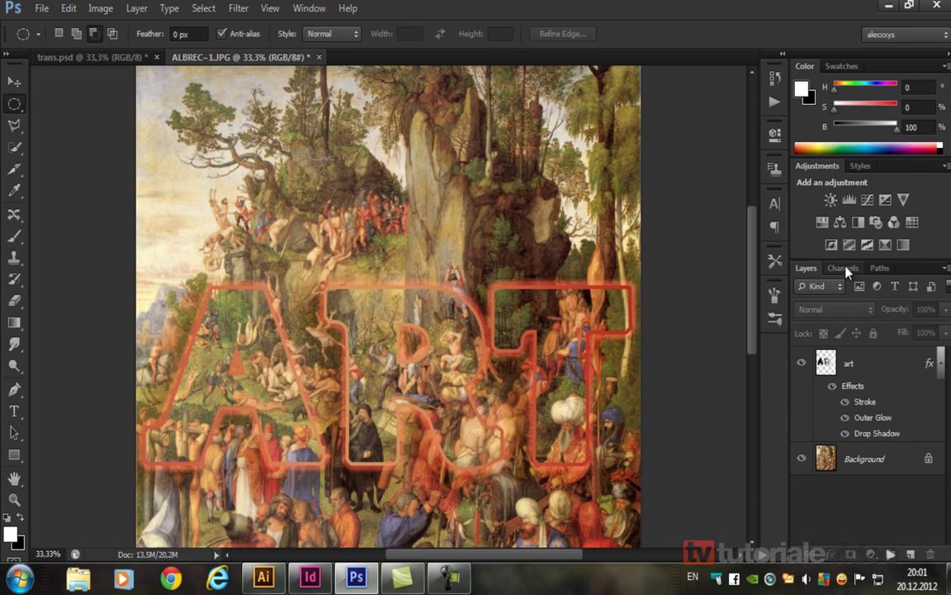
Load the paint channel as a selection, compare it with the RGB composite, and return to the layers.
left_click(843, 269)
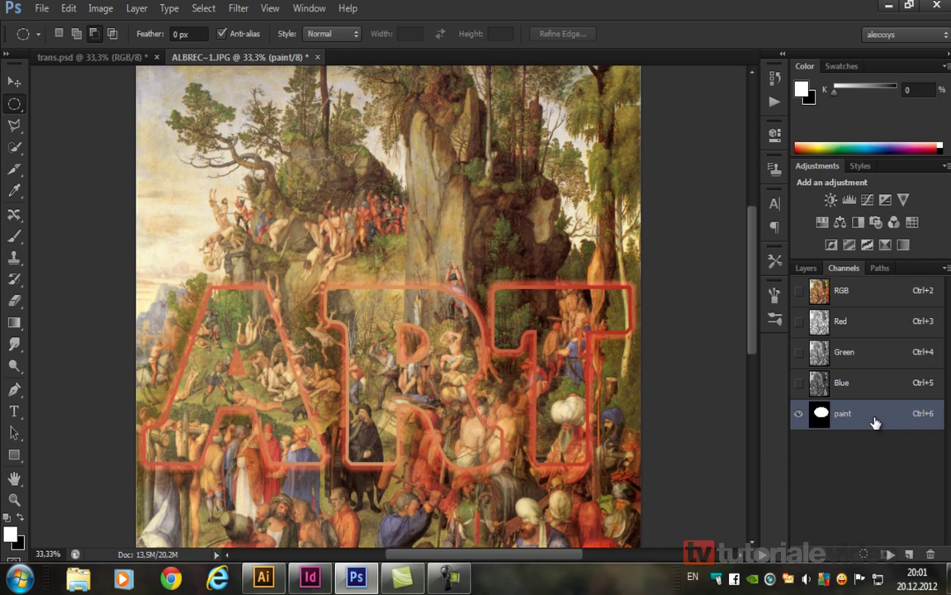
left_click(875, 419)
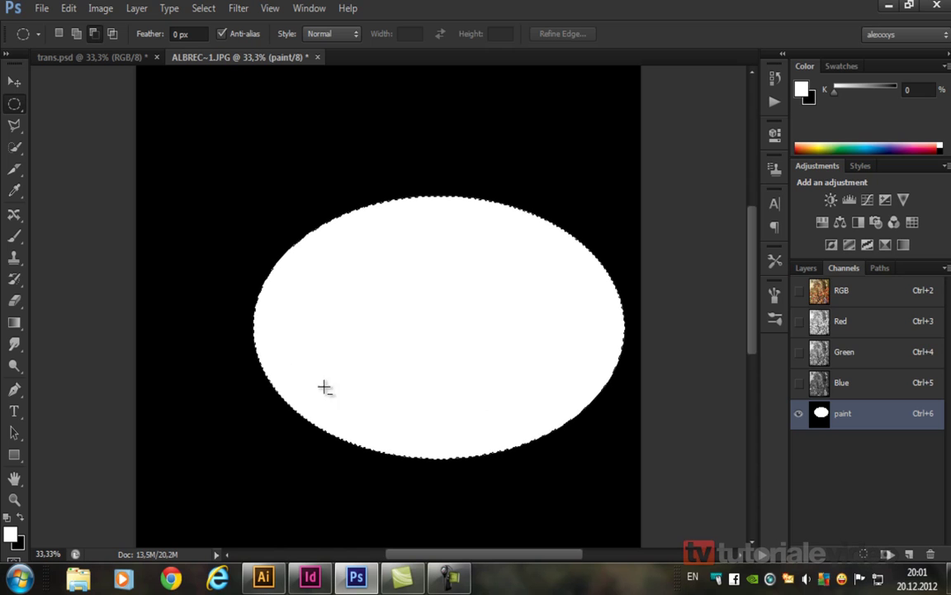
left_click(806, 268)
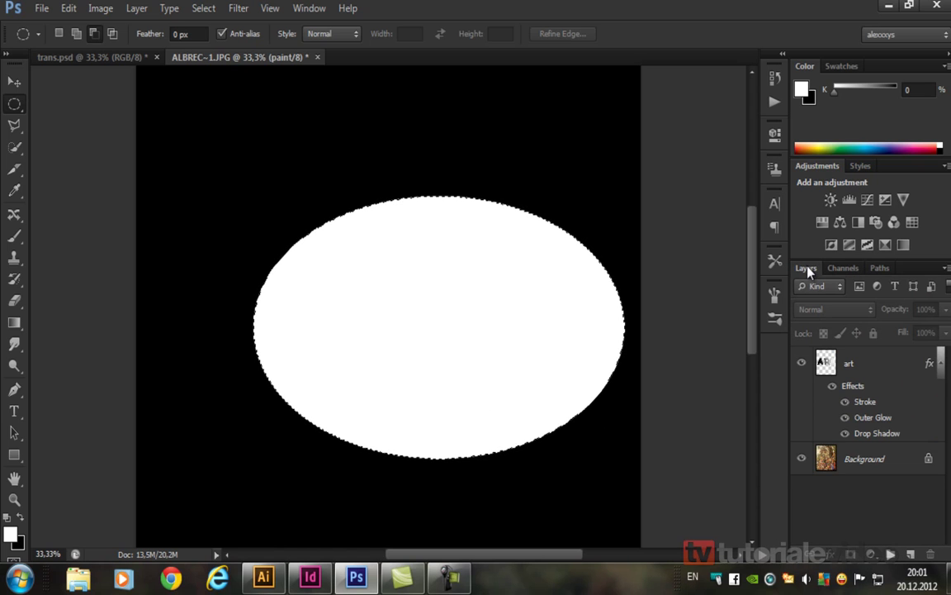
left_click(842, 268)
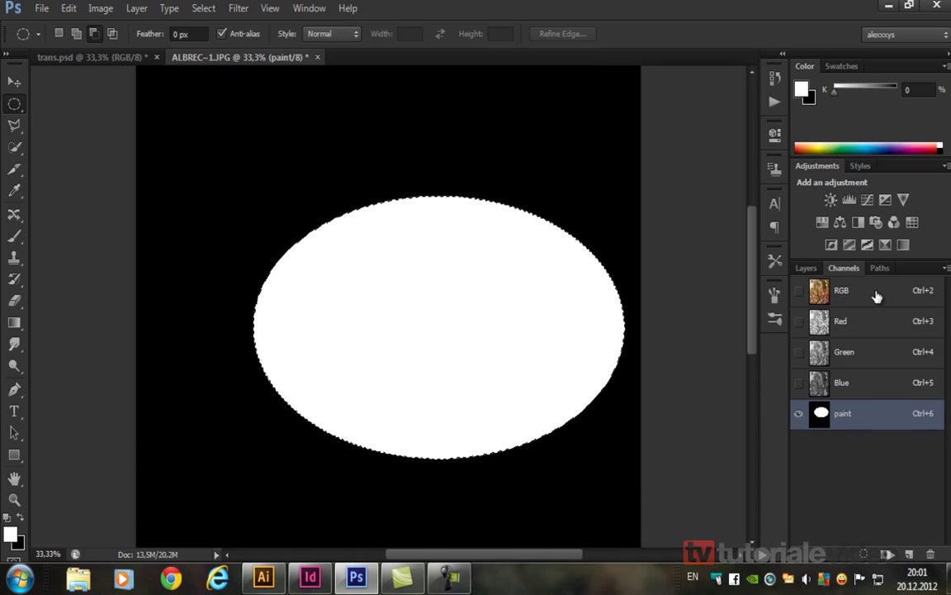
left_click(877, 296)
left_click(807, 272)
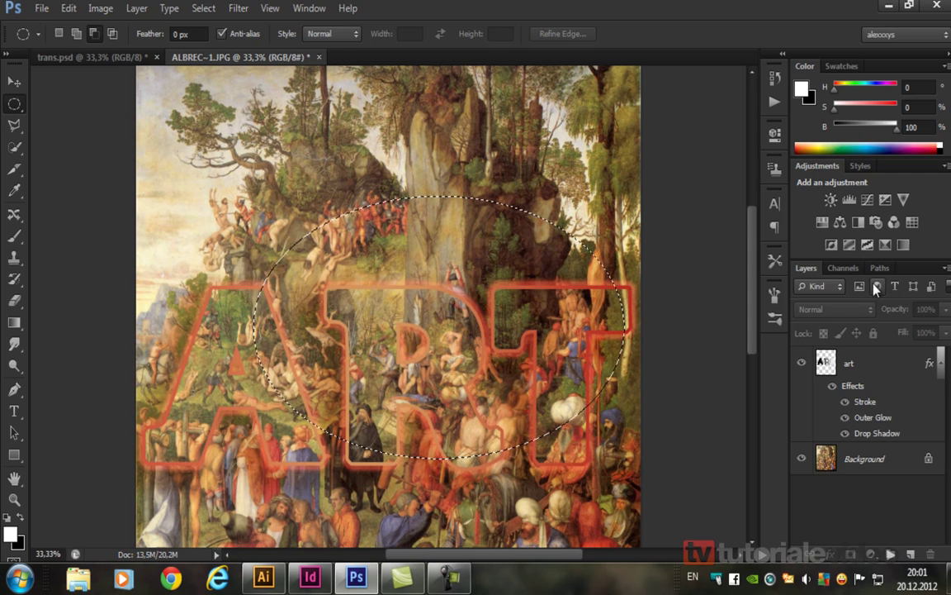
left_click(854, 269)
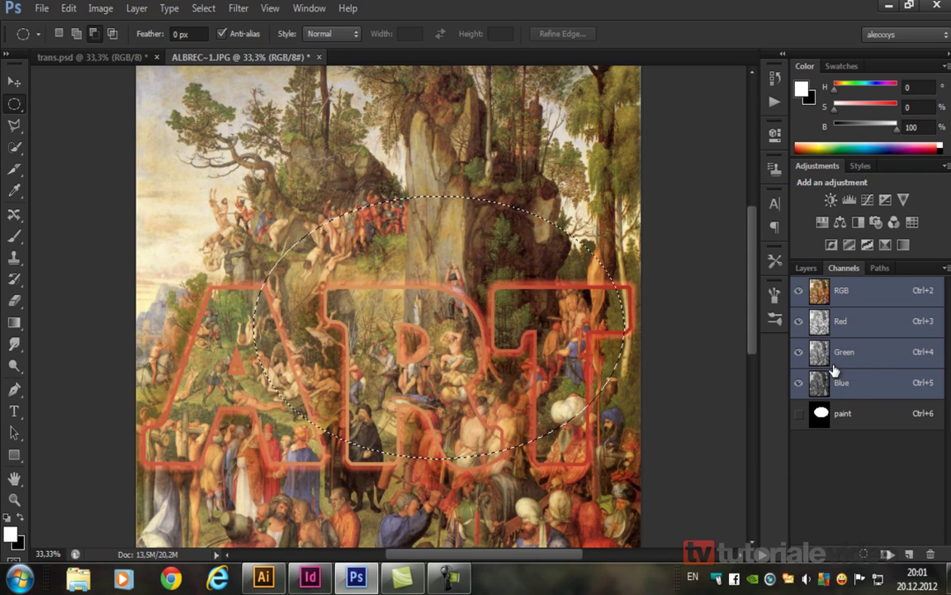
left_click(801, 269)
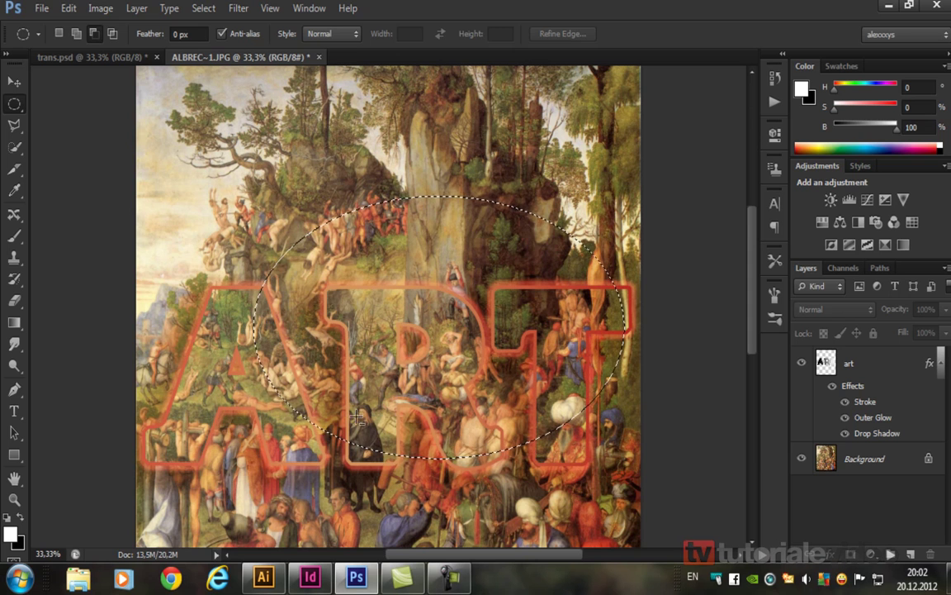
left_click(851, 272)
left_click(807, 271)
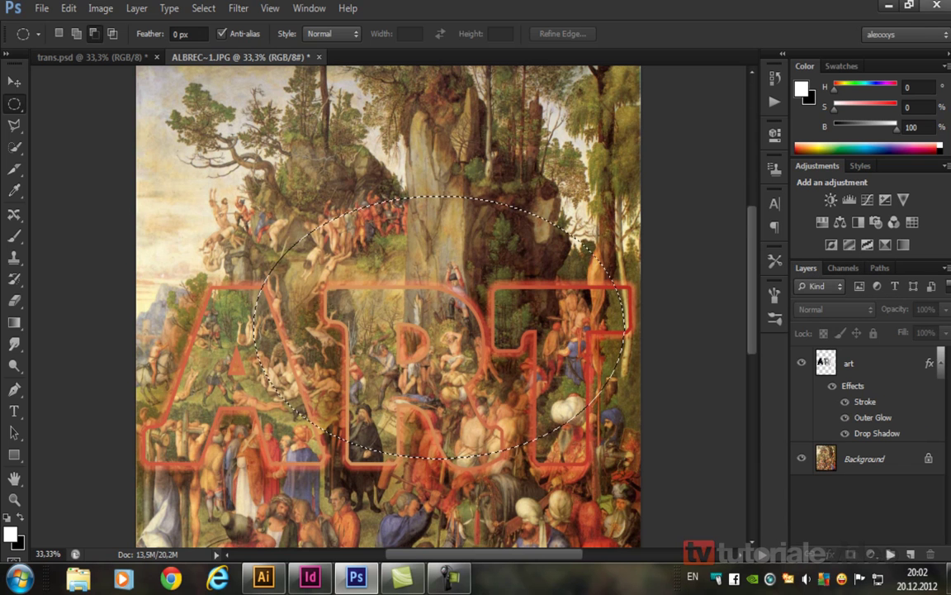
Return to InDesign and place trans.psd using the Alpha 1 channel, about 93 by 66 mm, below the portrait image.
left_click(888, 8)
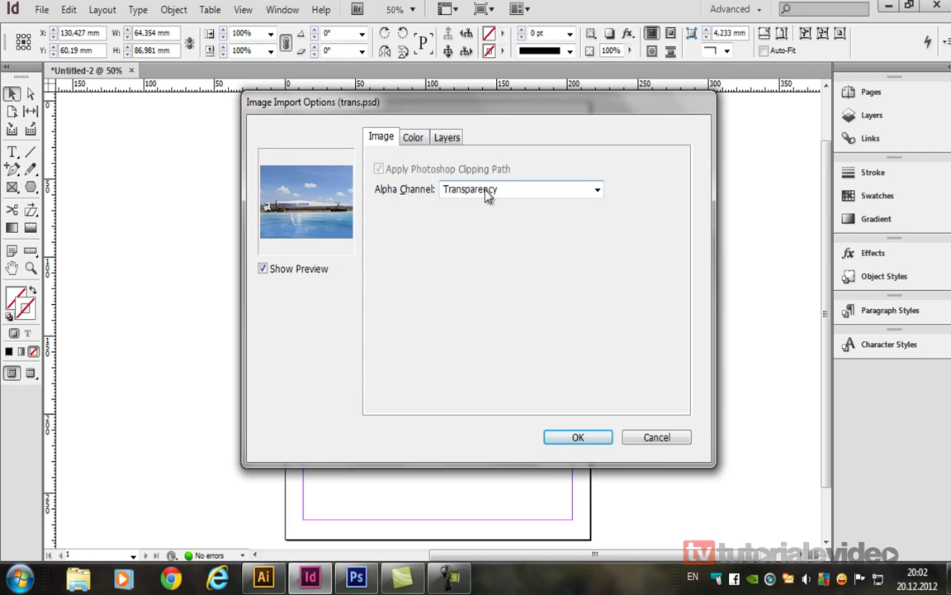
left_click(599, 192)
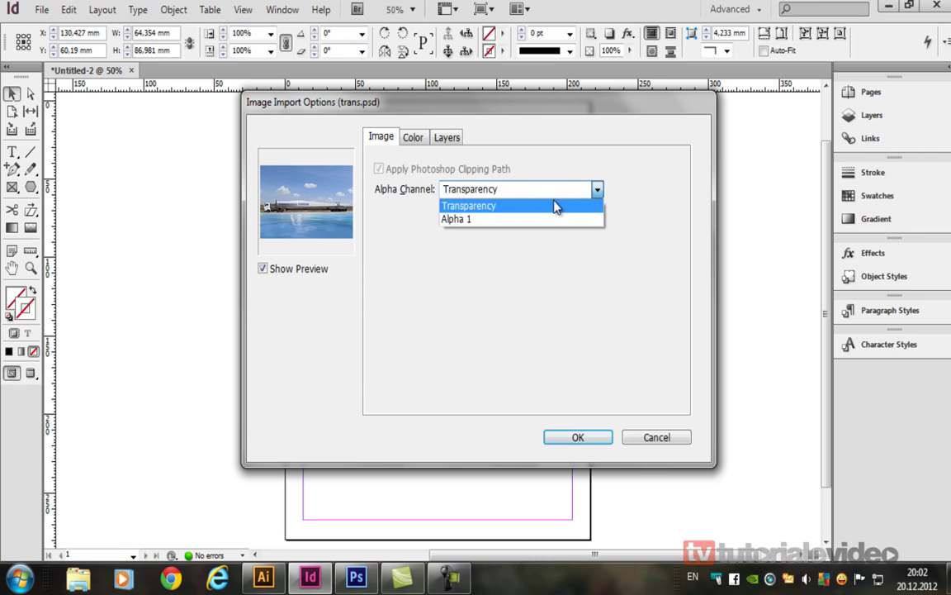
left_click(471, 220)
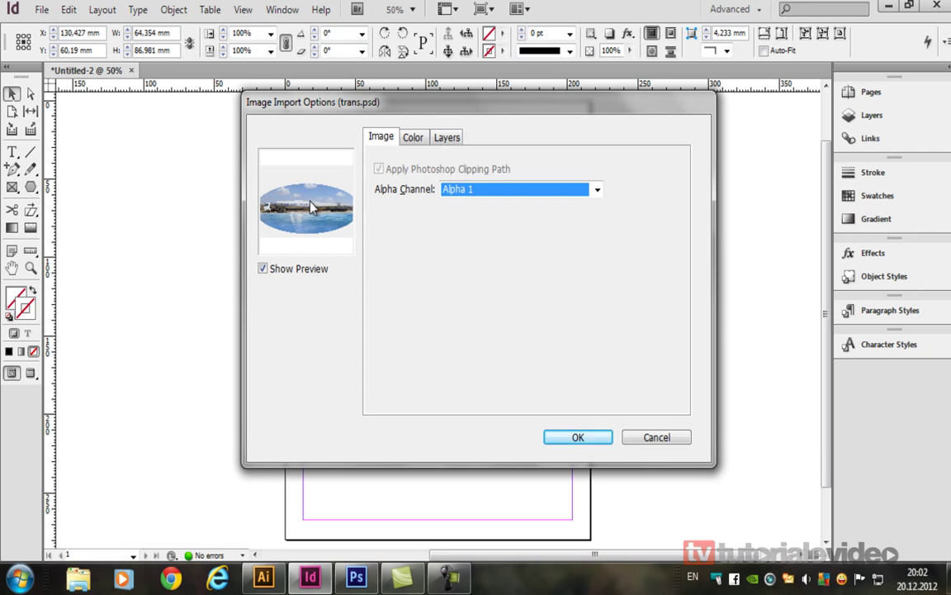
left_click(570, 437)
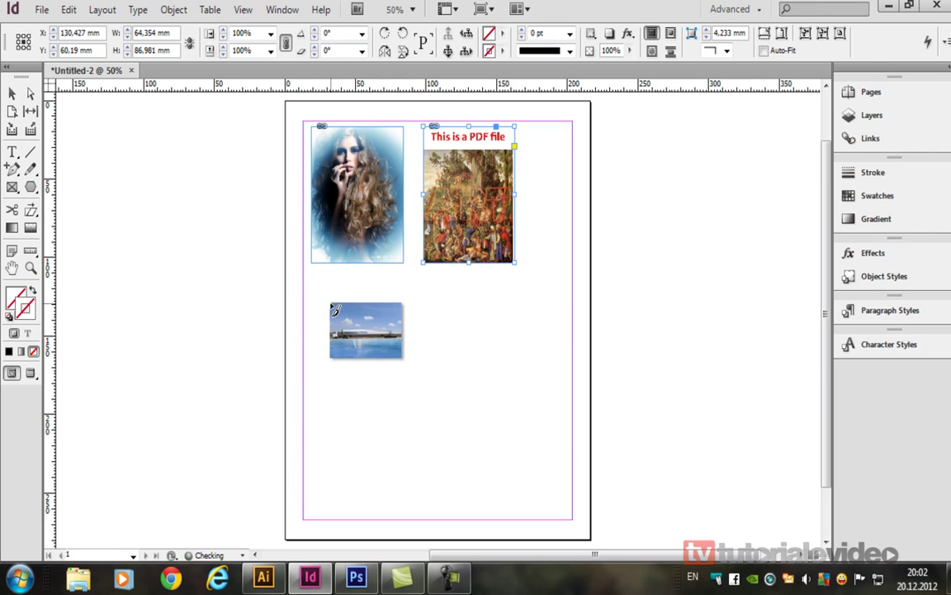
left_click_drag(316, 289, 448, 392)
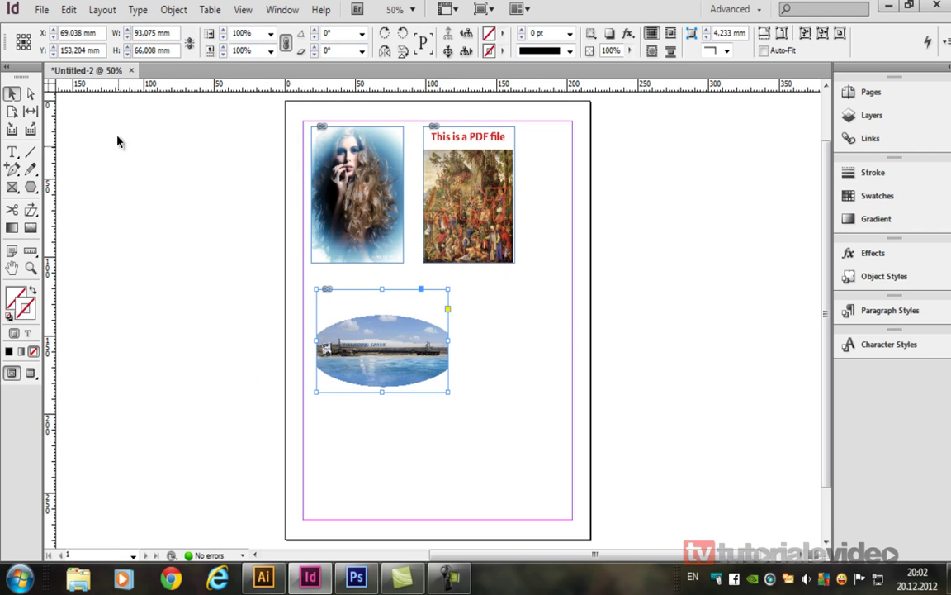
Choose vector.ai from the indesign folder for placing with its import options shown.
left_click(42, 9)
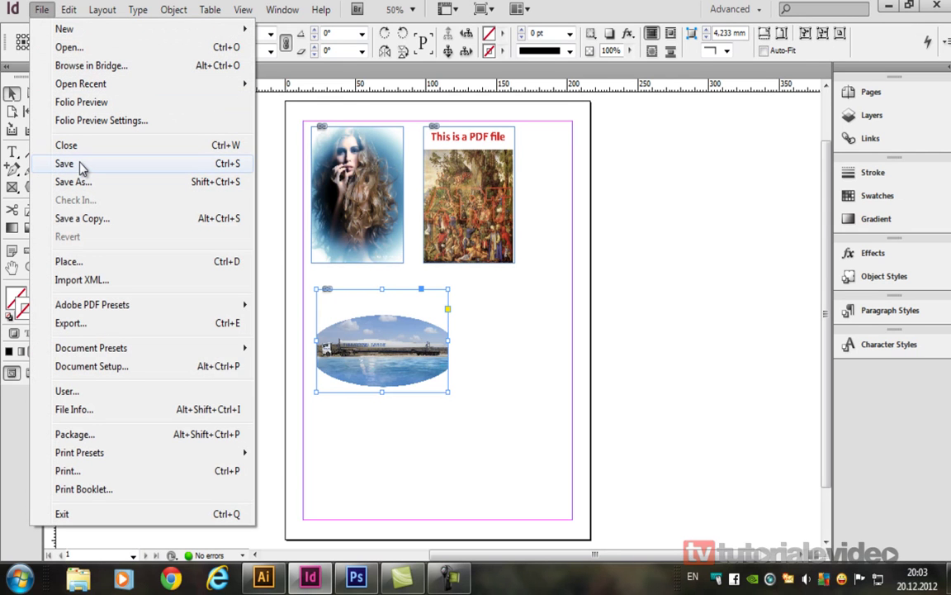
left_click(94, 264)
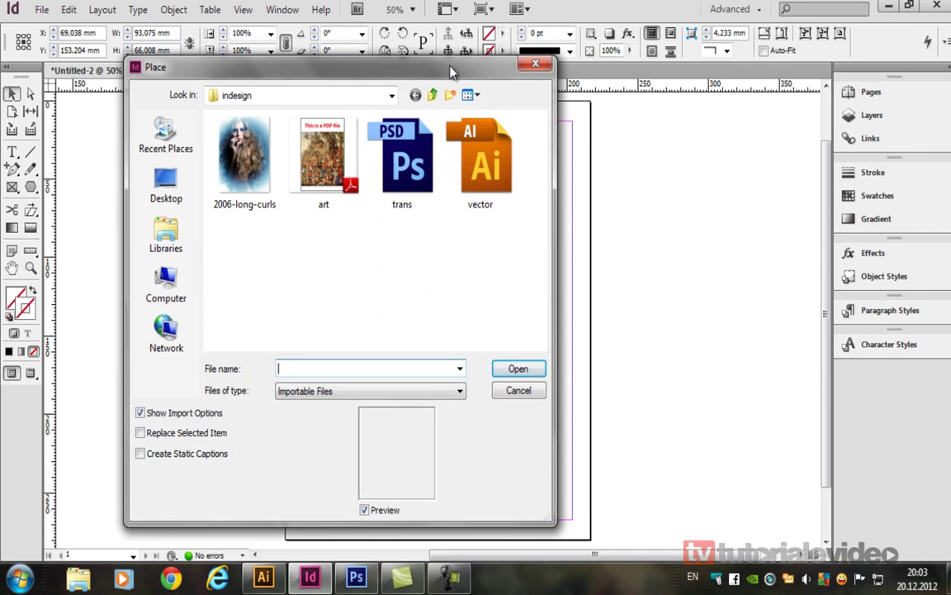
left_click_drag(450, 73, 435, 56)
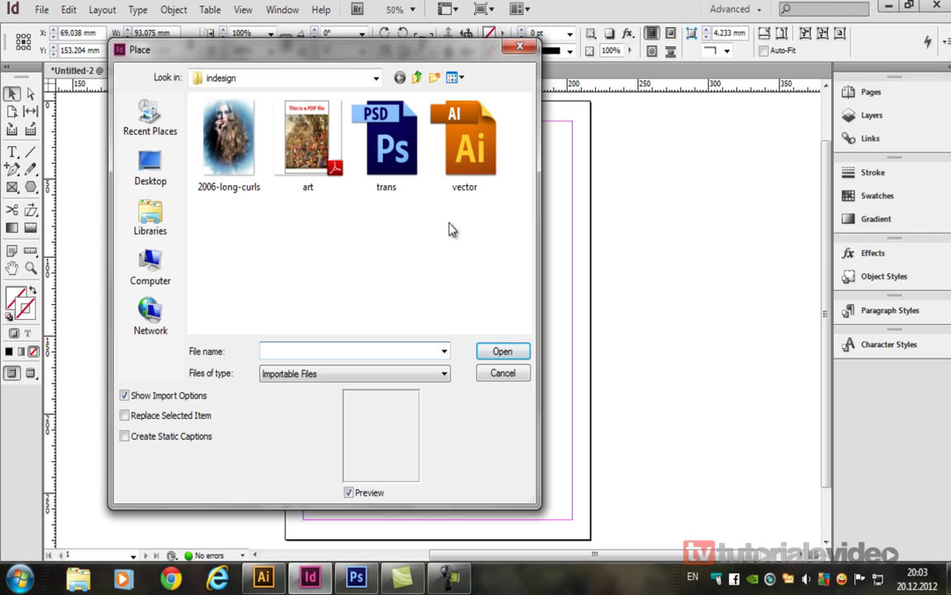
left_click(473, 149)
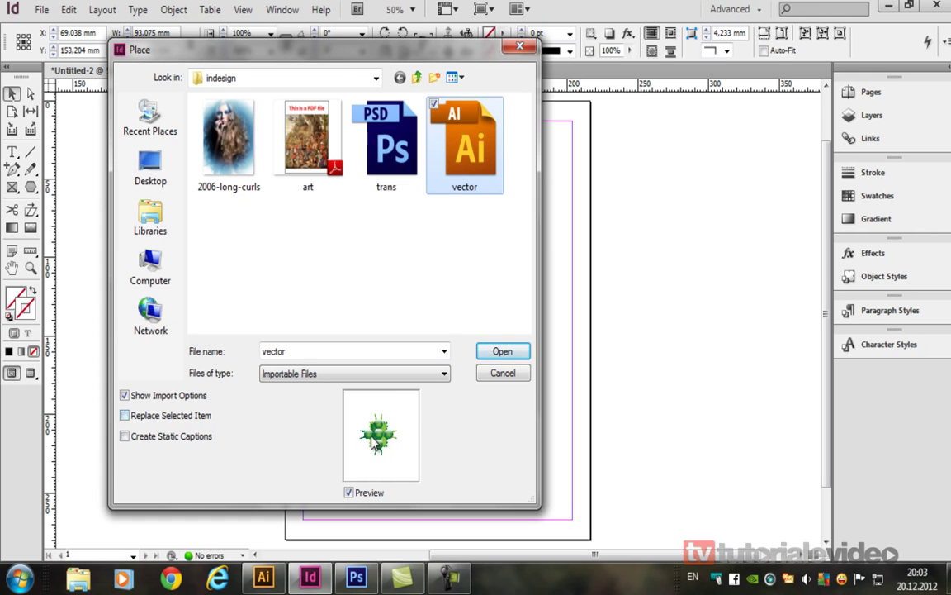
left_click(506, 355)
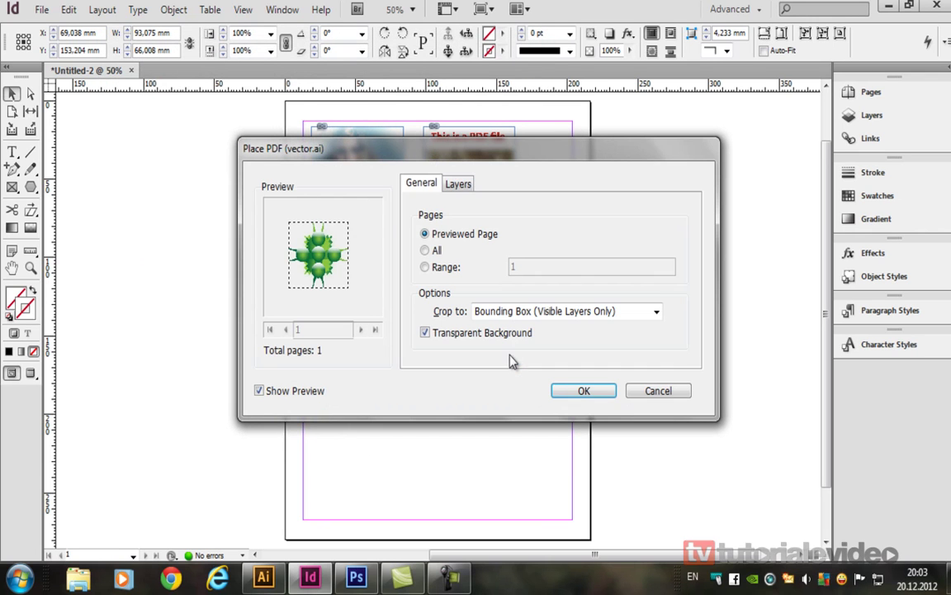
Compare the vector.ai preview without and with Transparent Background, and examine the file's layer import options.
left_click(425, 333)
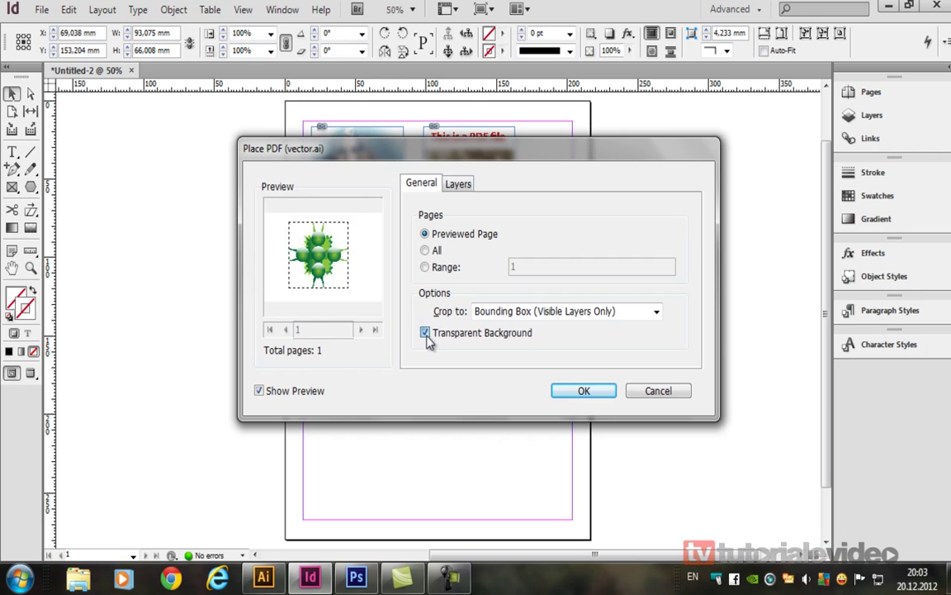
left_click(425, 333)
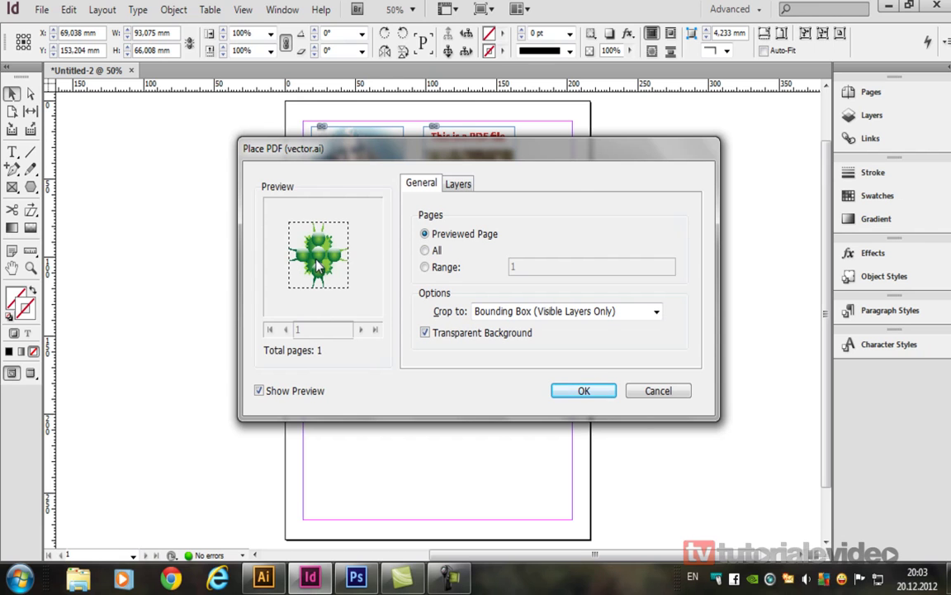
left_click(458, 183)
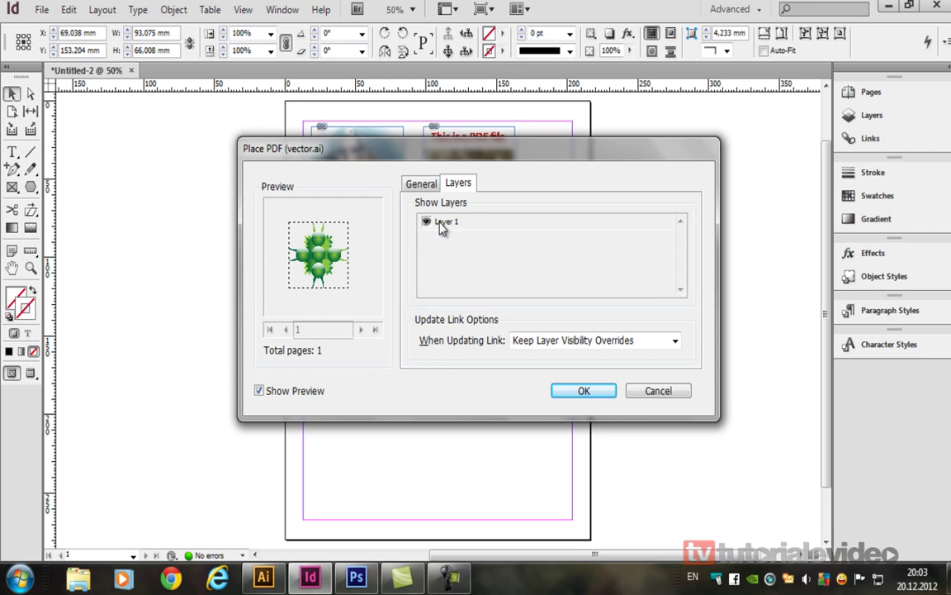
left_click(262, 578)
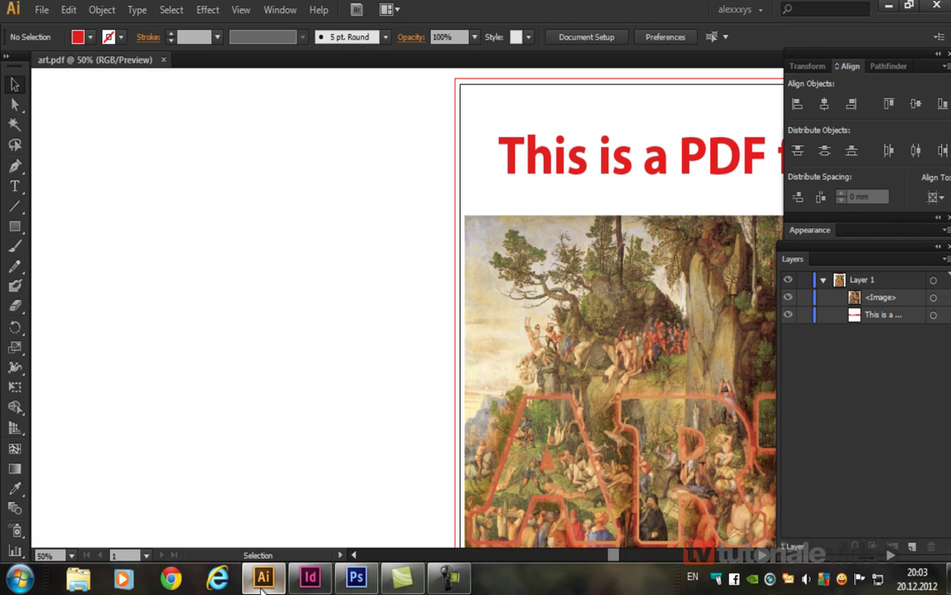
left_click(308, 582)
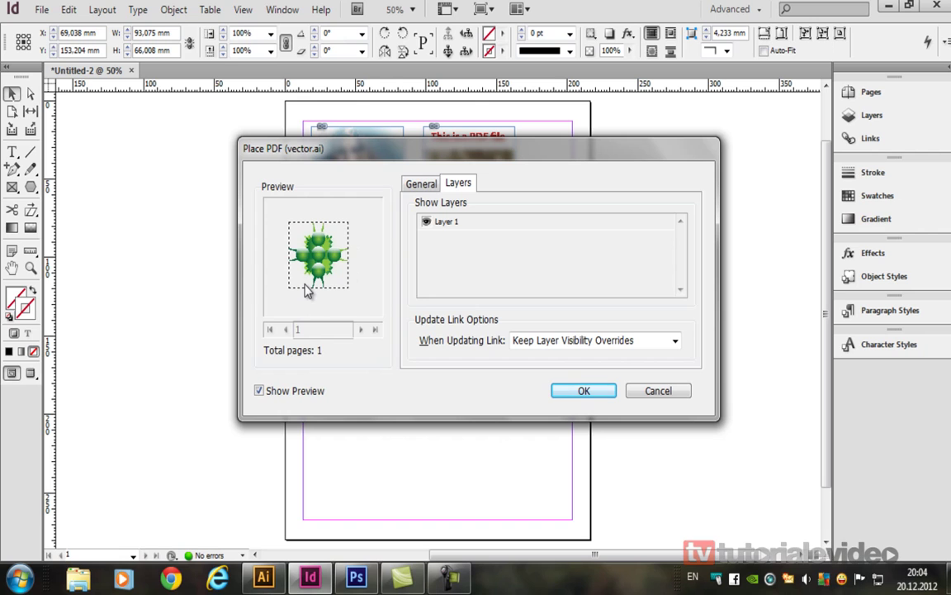
left_click(419, 184)
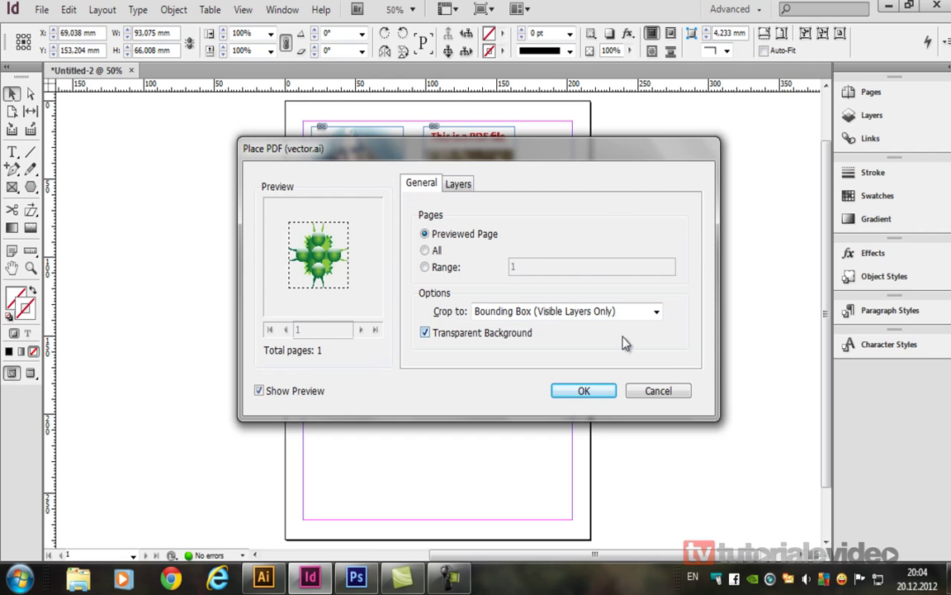
Place vector.ai in a frame about 63 by 63 mm beside the oval truck image, below the PDF.
left_click(597, 389)
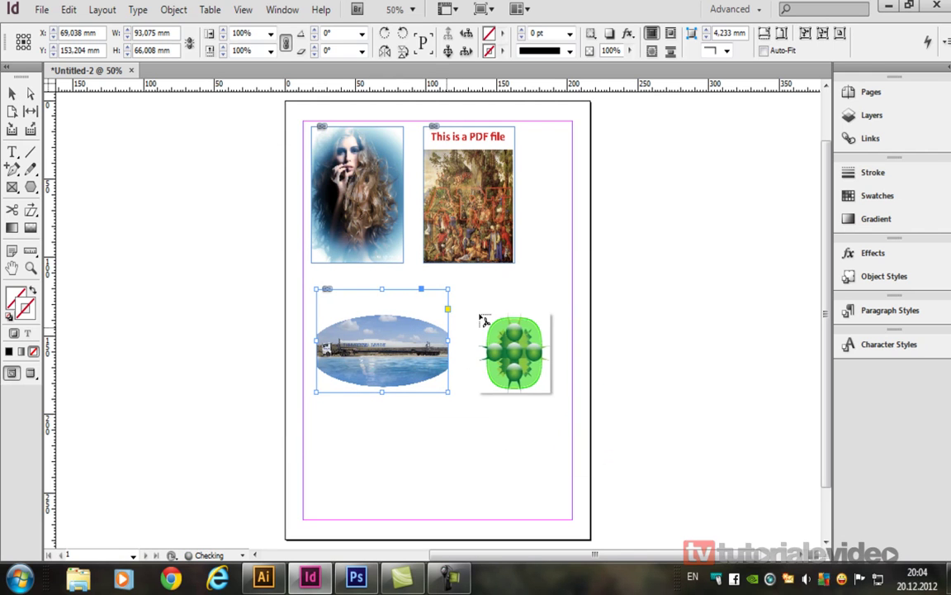
left_click_drag(477, 293, 567, 392)
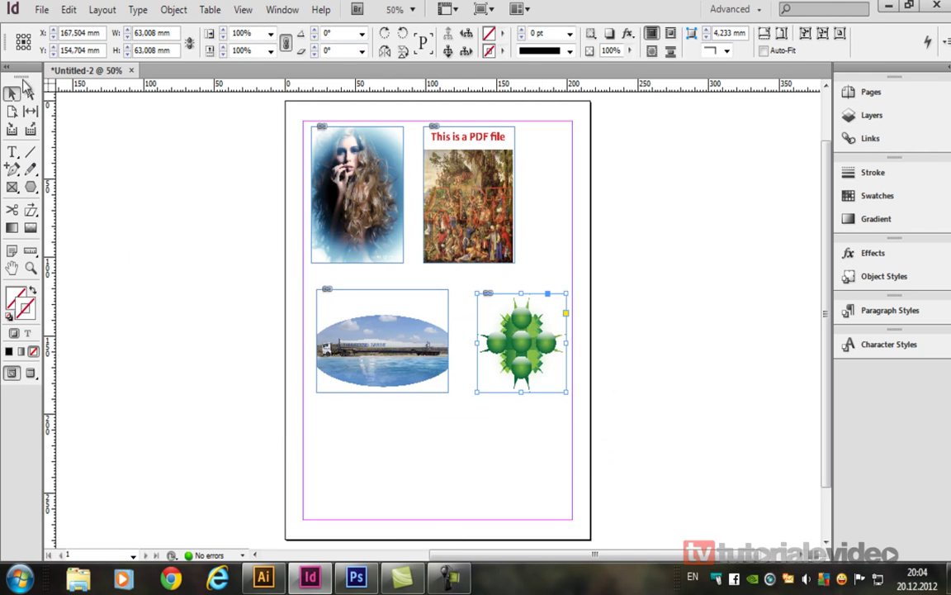
left_click(468, 327)
Move the green vector artwork out of its frame over the truck image and back into its frame.
left_click(551, 370)
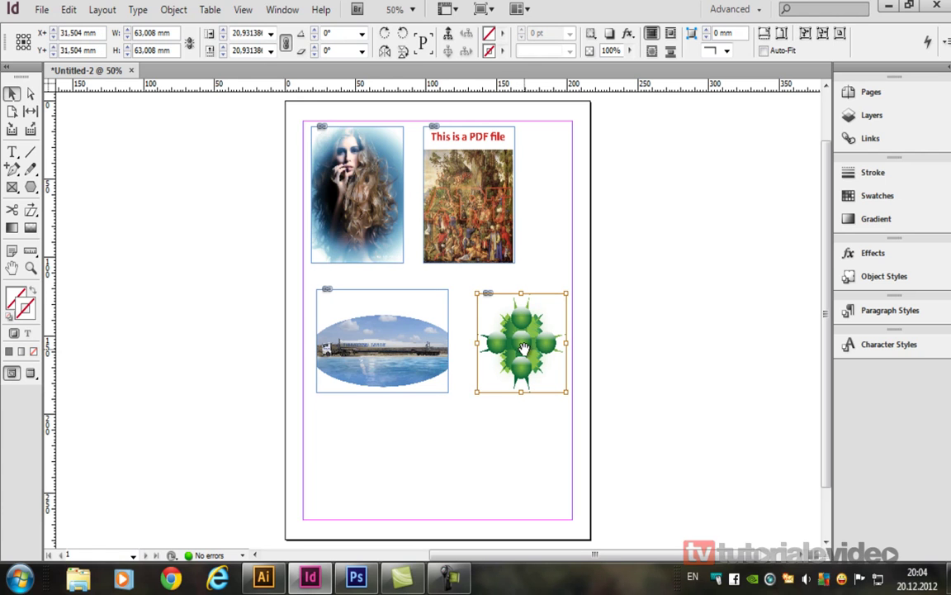
left_click_drag(524, 348, 393, 360)
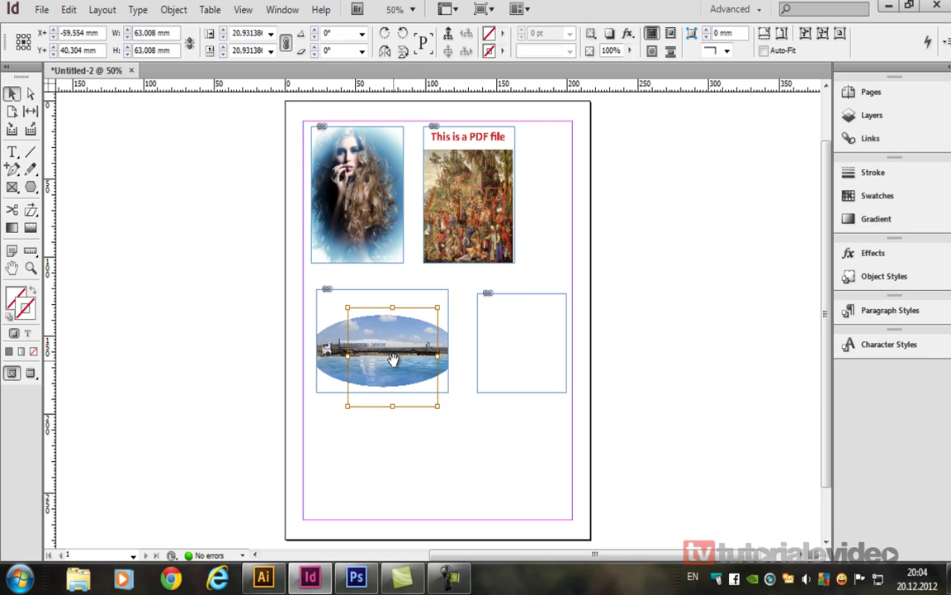
left_click_drag(393, 361, 522, 344)
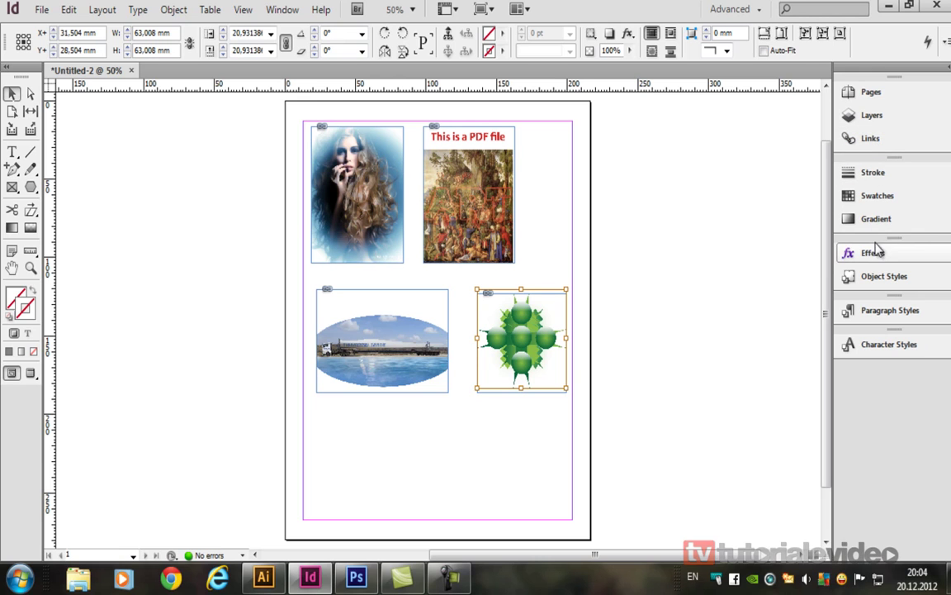
Move the green vector artwork out of its frame and refit it with Fit Content Proportionally.
left_click_drag(520, 346, 532, 244)
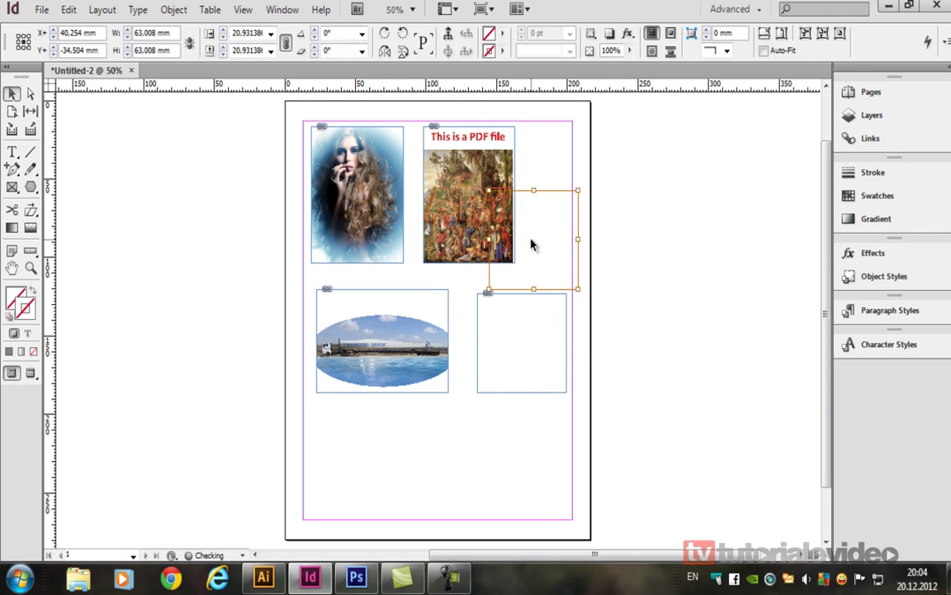
left_click(527, 368)
right_click(533, 336)
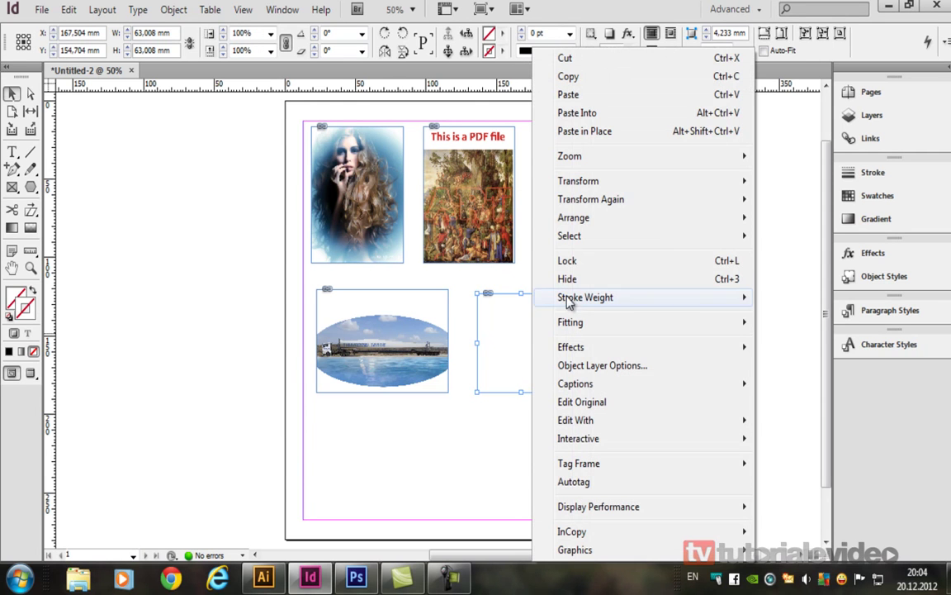
mouse_move(601, 324)
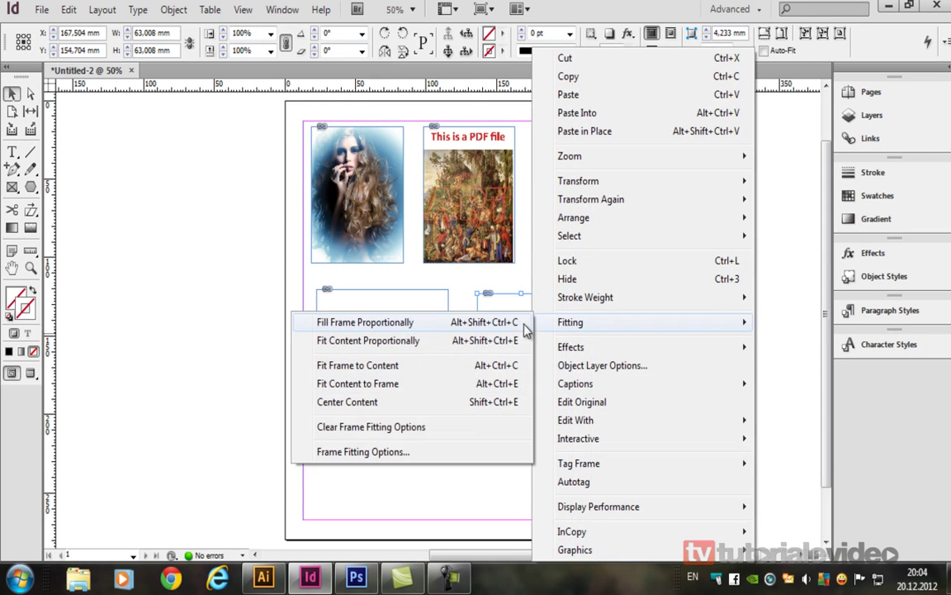
left_click(394, 346)
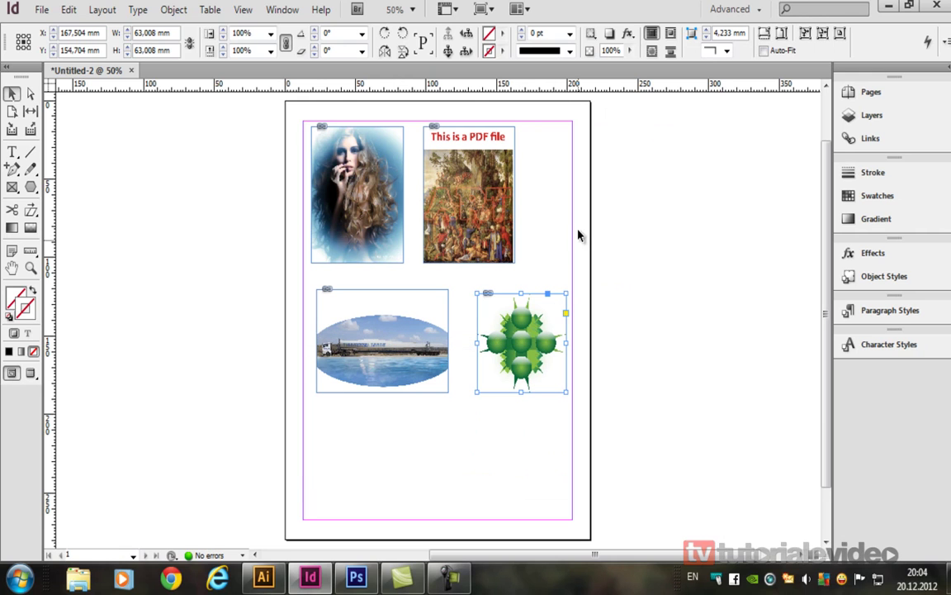
Move the oval truck image out of its frame and apply Fit Frame to Content.
left_click(510, 364)
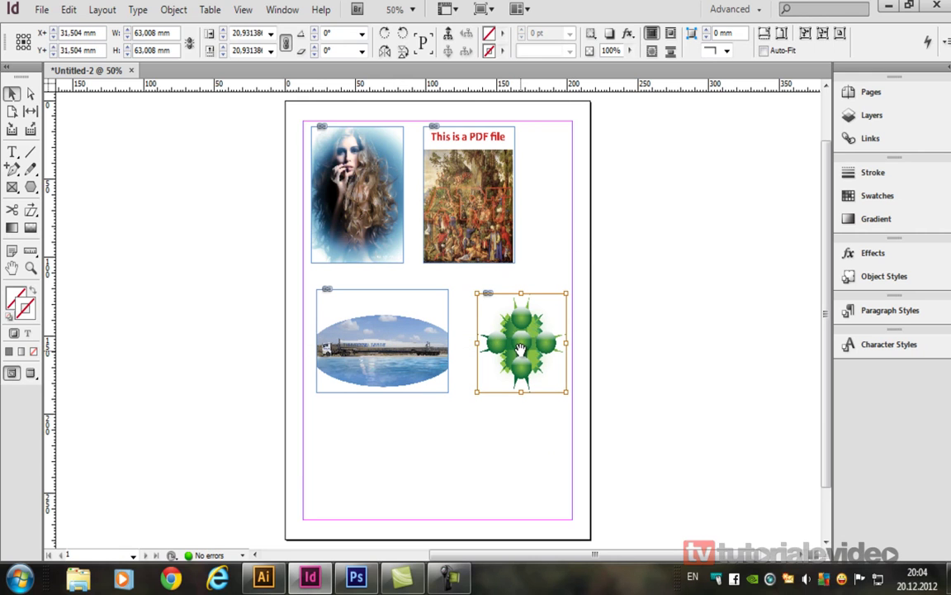
left_click(372, 351)
left_click_drag(371, 351, 373, 328)
mouse_move(388, 351)
left_mouse_down()
mouse_move(389, 339)
mouse_move(347, 364)
mouse_move(416, 362)
mouse_move(388, 360)
left_mouse_up()
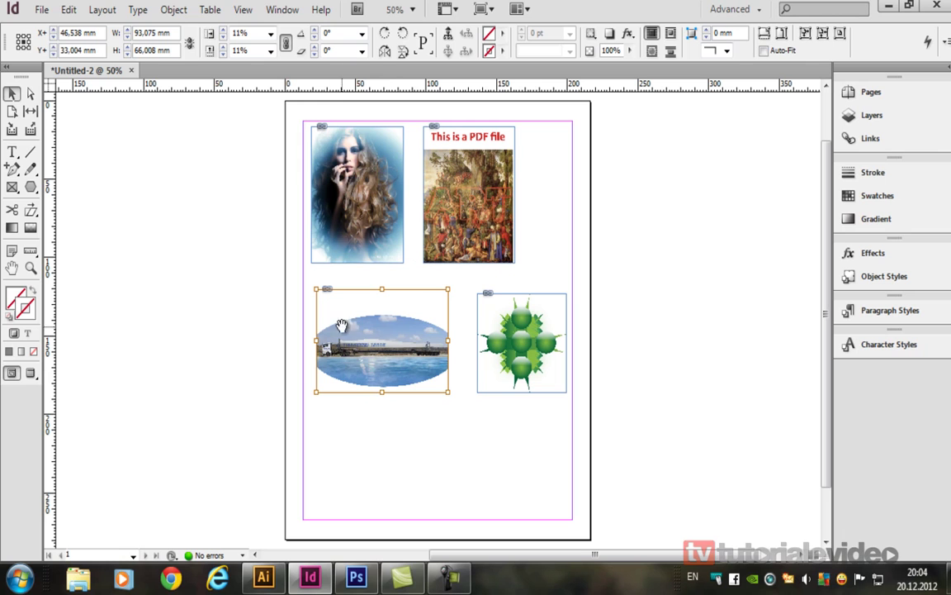
left_click_drag(440, 307, 405, 316)
right_click(413, 305)
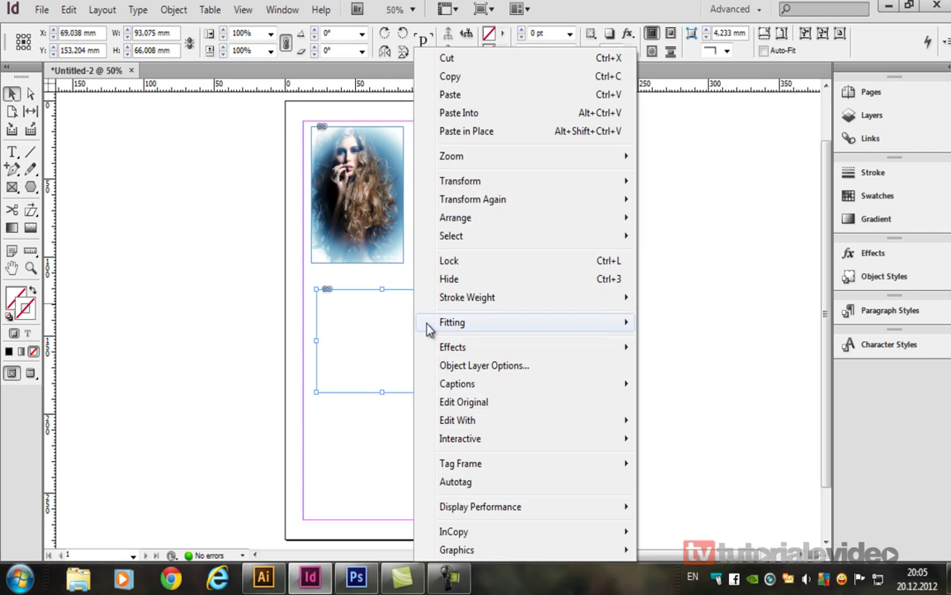
mouse_move(452, 329)
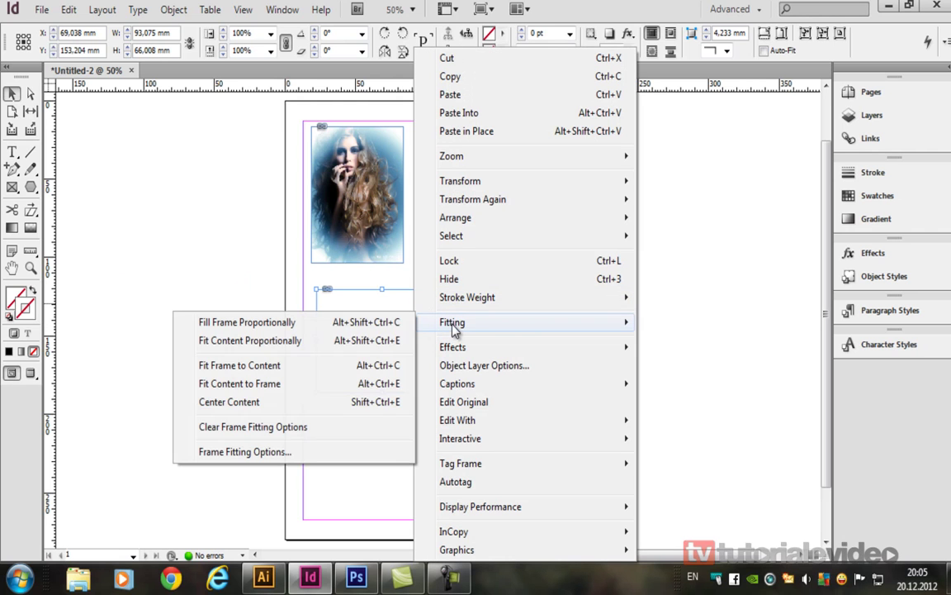
left_click(268, 370)
Move the refitted truck image back onto the page at about X 77.5, Y 160 mm, and deselect it.
left_click_drag(231, 285, 446, 311)
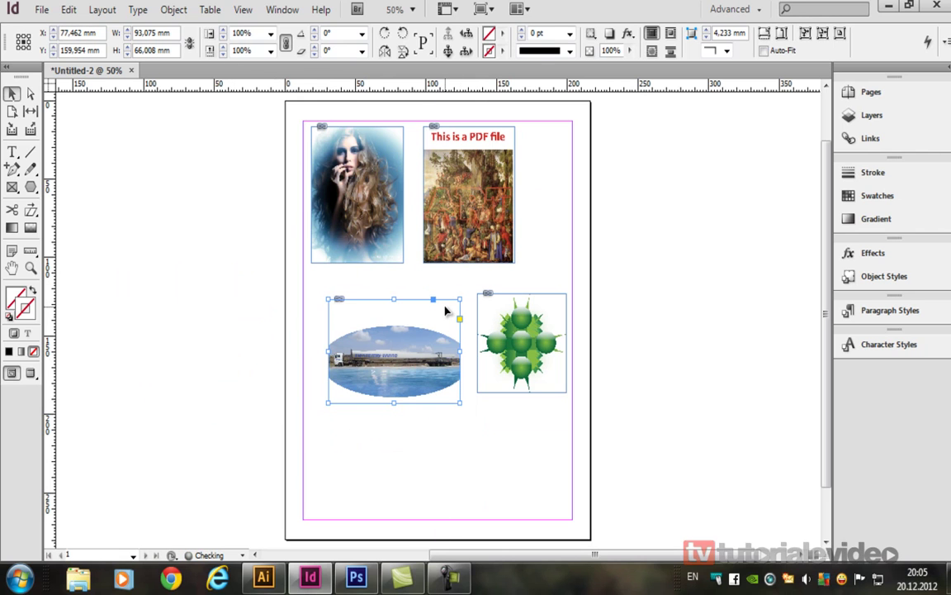
left_click(498, 459)
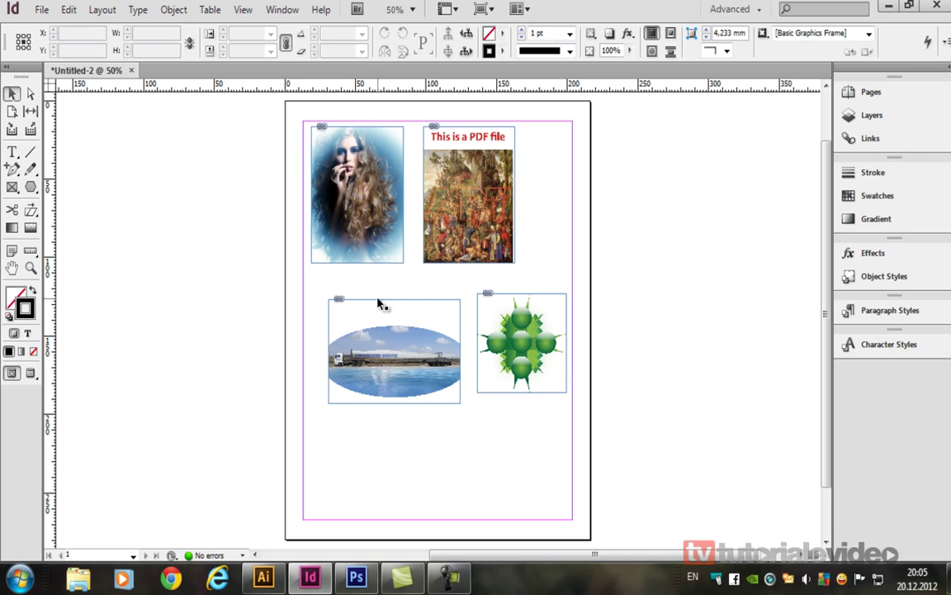
mouse_move(450, 587)
left_click(451, 585)
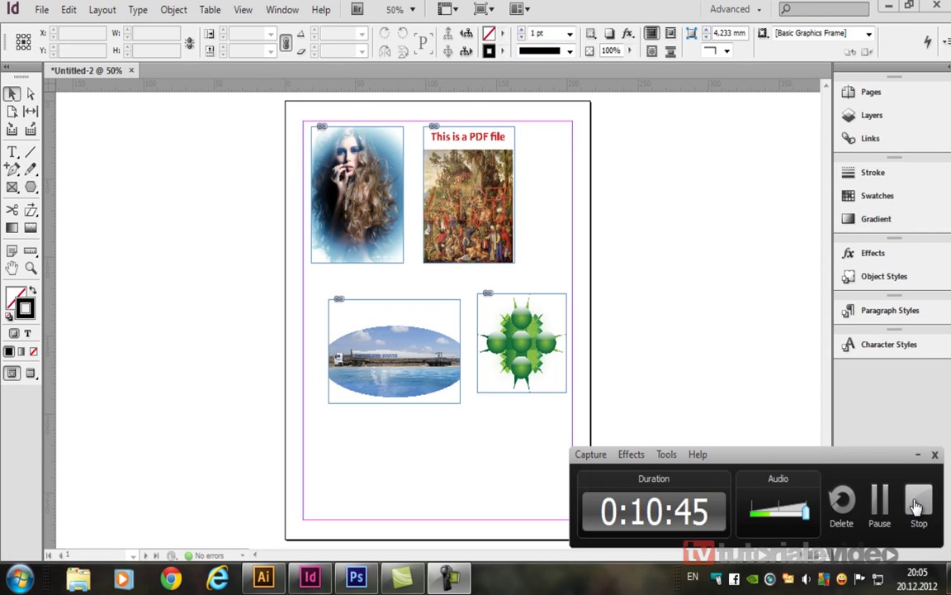
left_click_drag(881, 456, 805, 337)
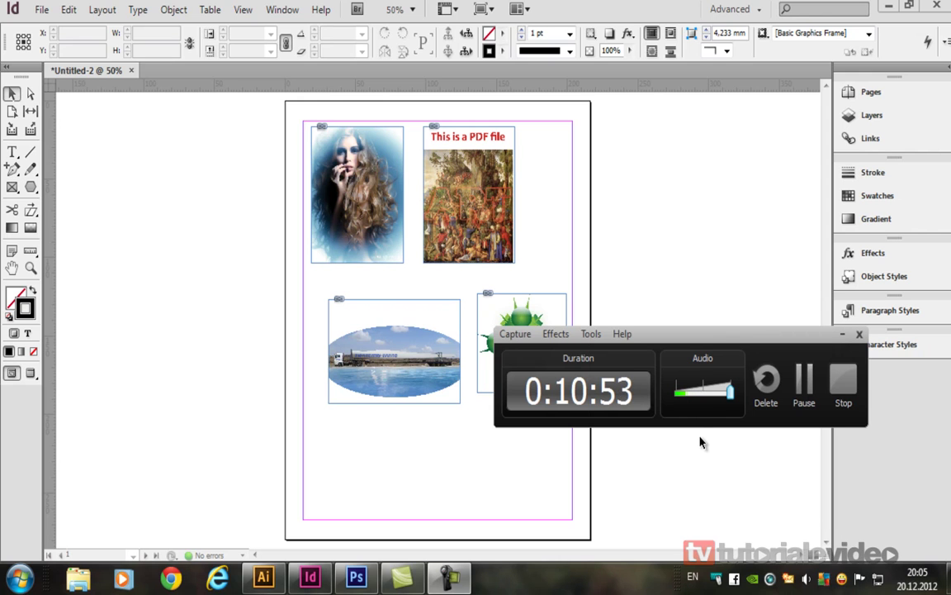
left_click_drag(737, 339, 750, 300)
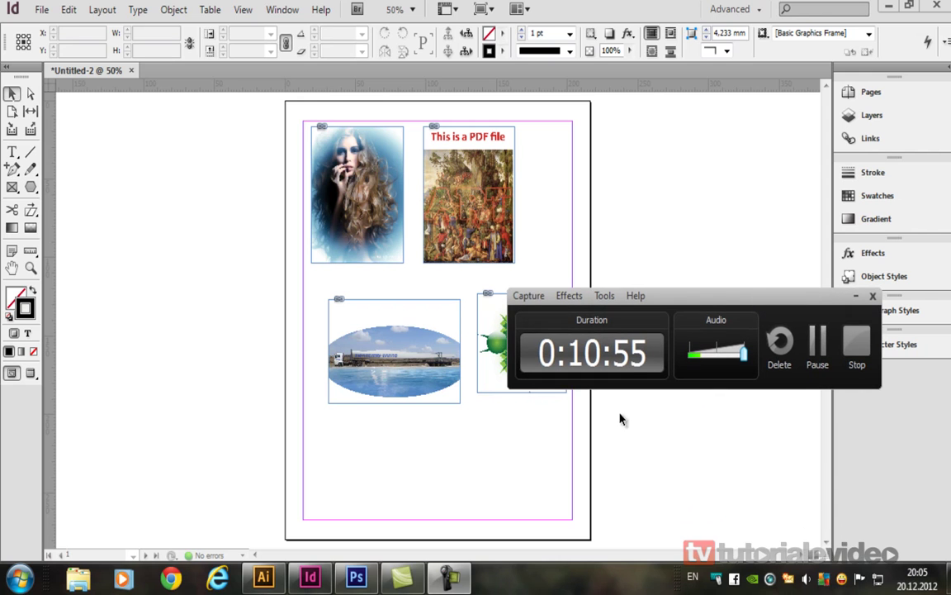